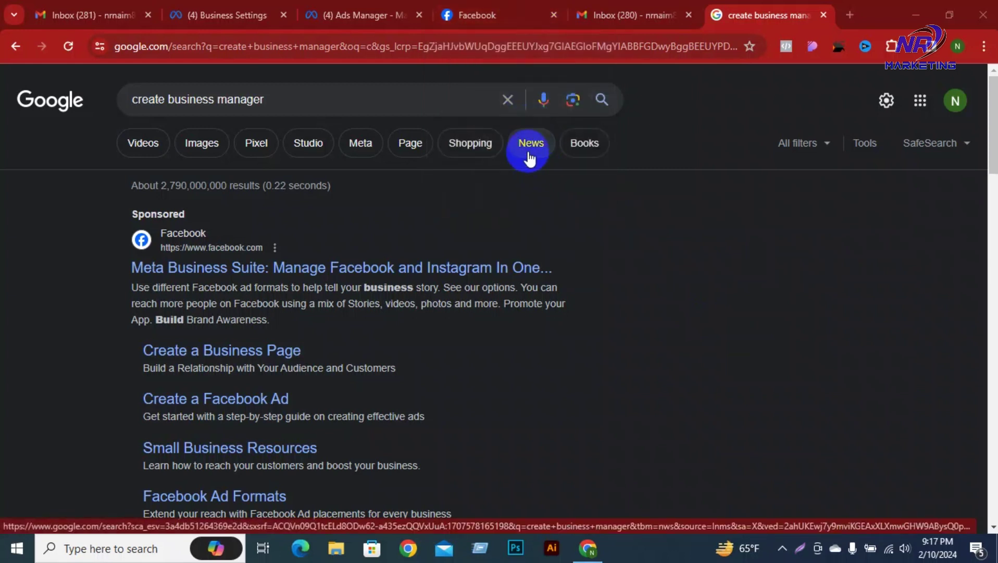
mouse_move(471, 6)
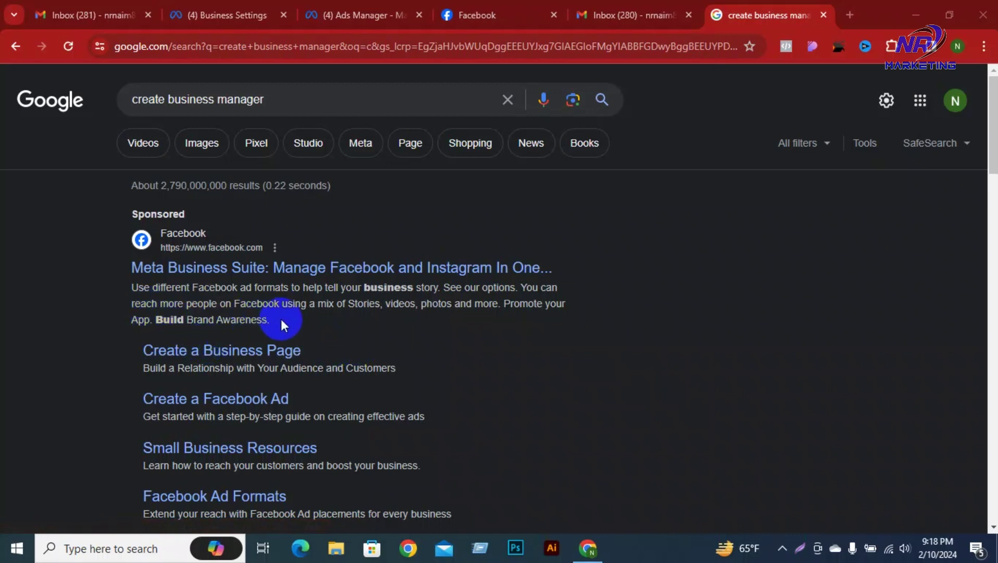
drag(277, 319, 126, 305)
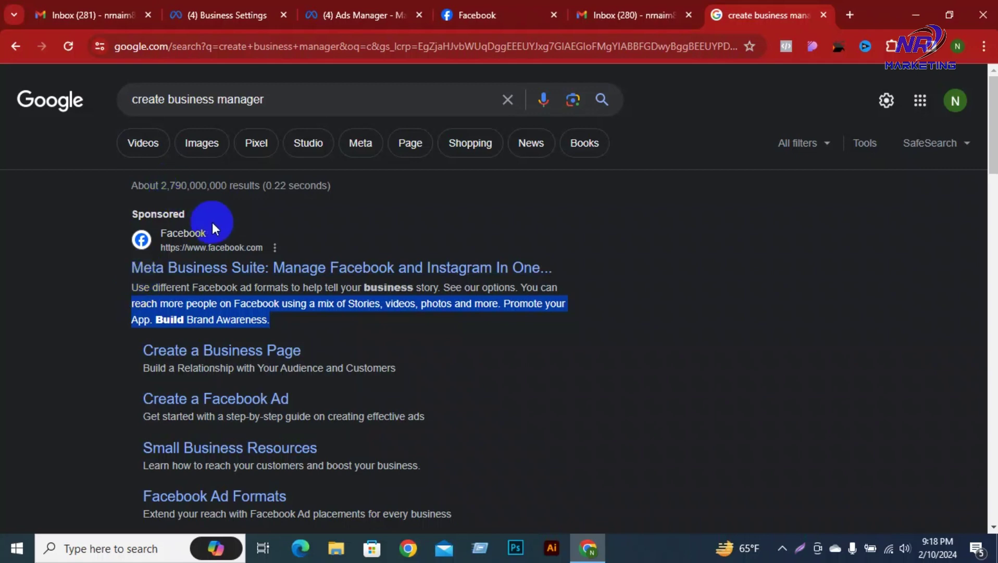
click(50, 259)
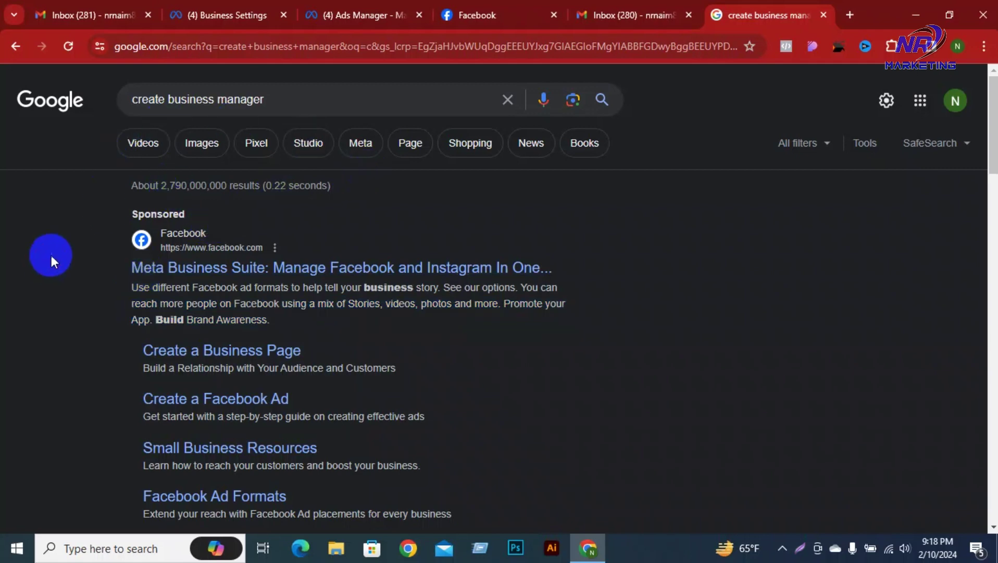
click(299, 95)
click(4, 214)
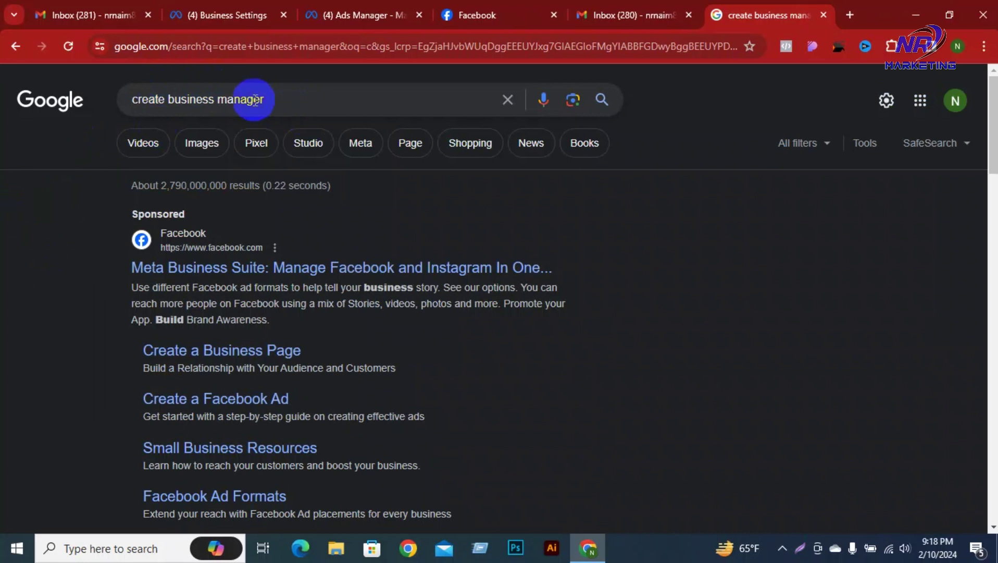
Open the sponsored Meta Business Suite search result and check the logged-in account's options on that page.
click(247, 268)
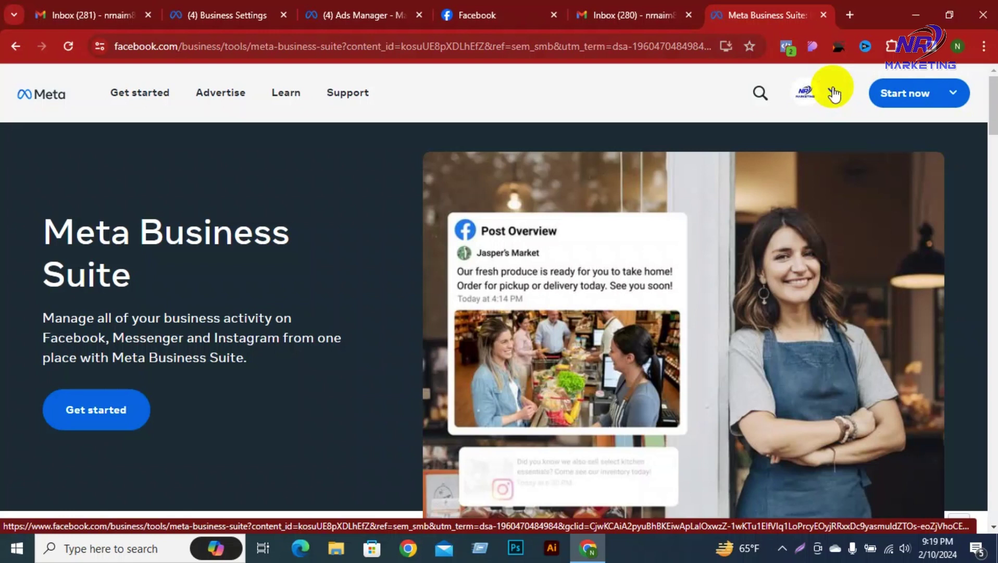
click(829, 94)
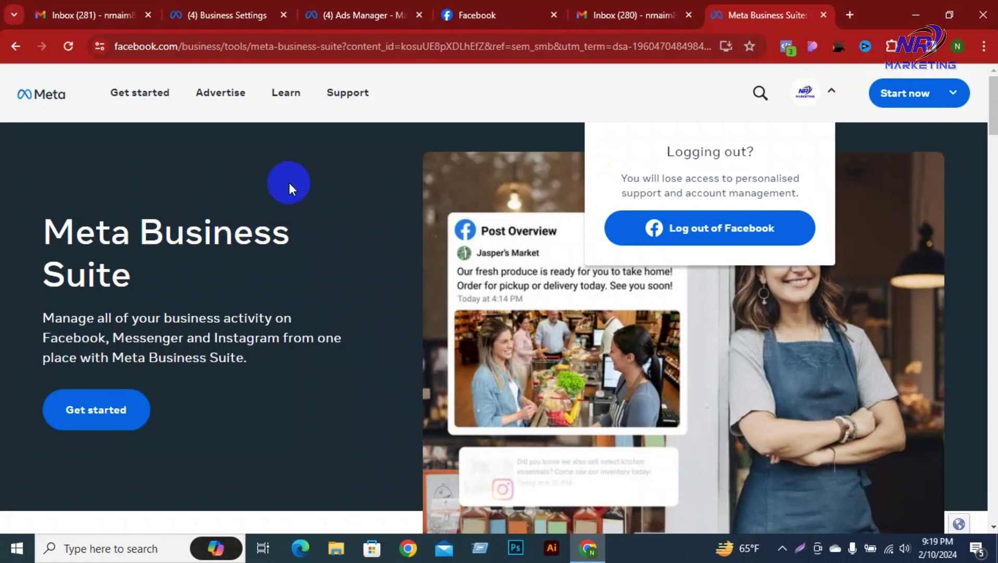
click(940, 138)
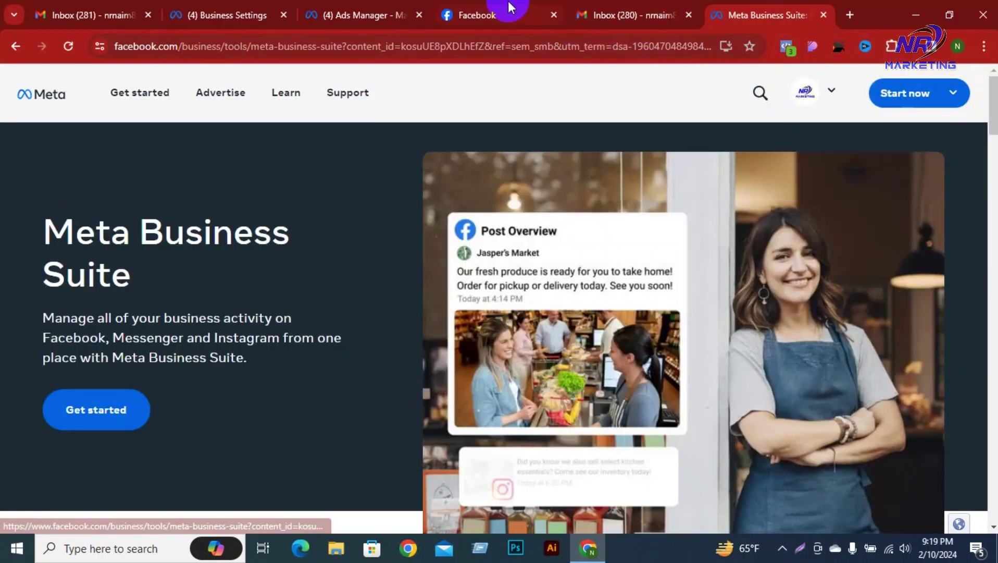
Switch from Ads Manager to the business settings and start creating a new Business Account.
click(339, 14)
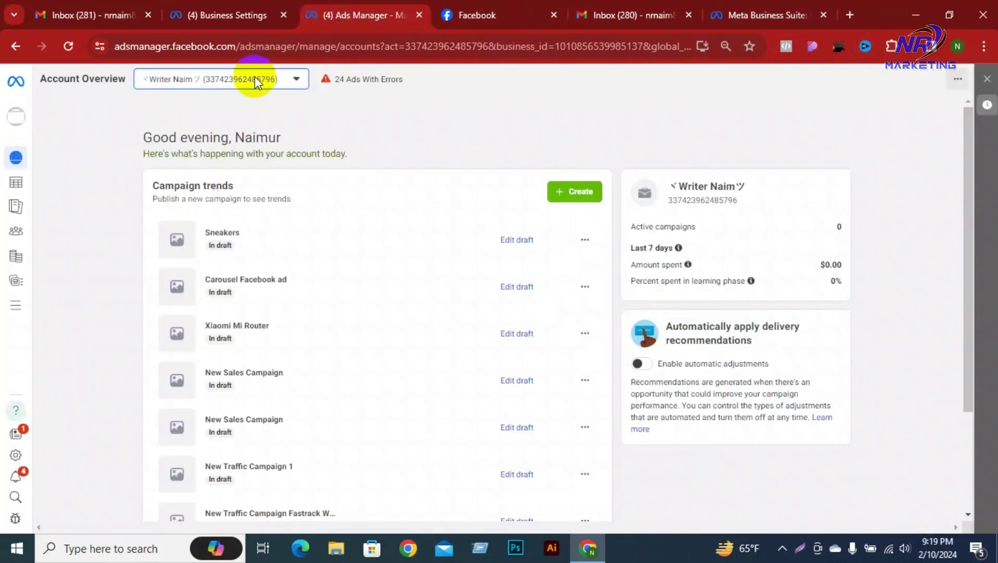
click(216, 15)
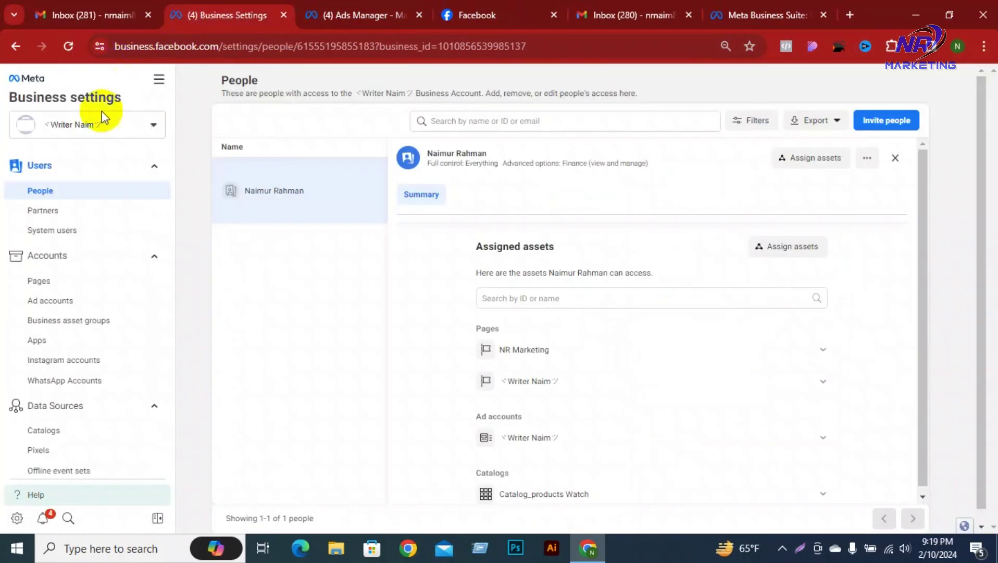
click(118, 118)
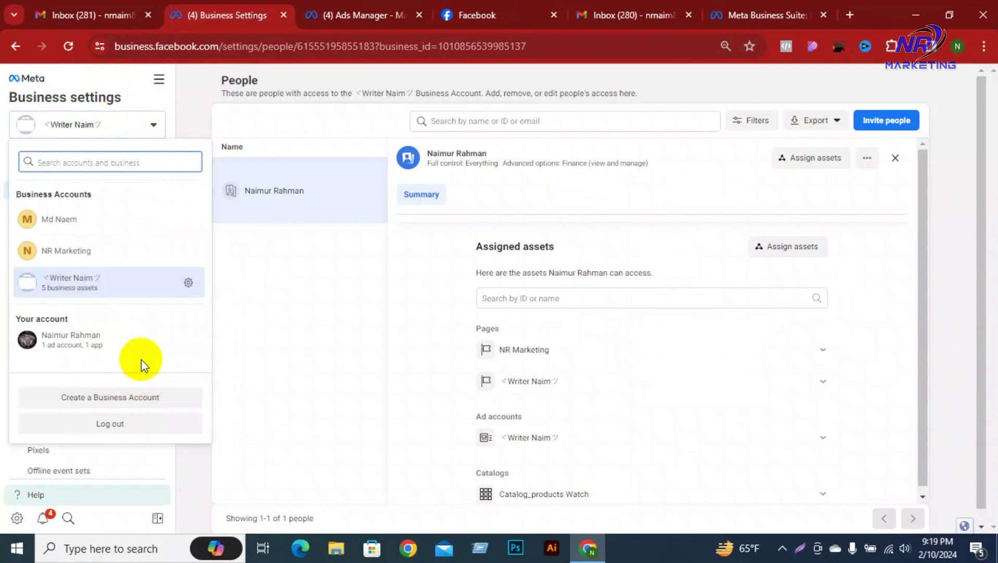
click(154, 396)
Fill in the Business Account name and the admin's first and last name with the saved profile details, and open the business email field.
click(376, 217)
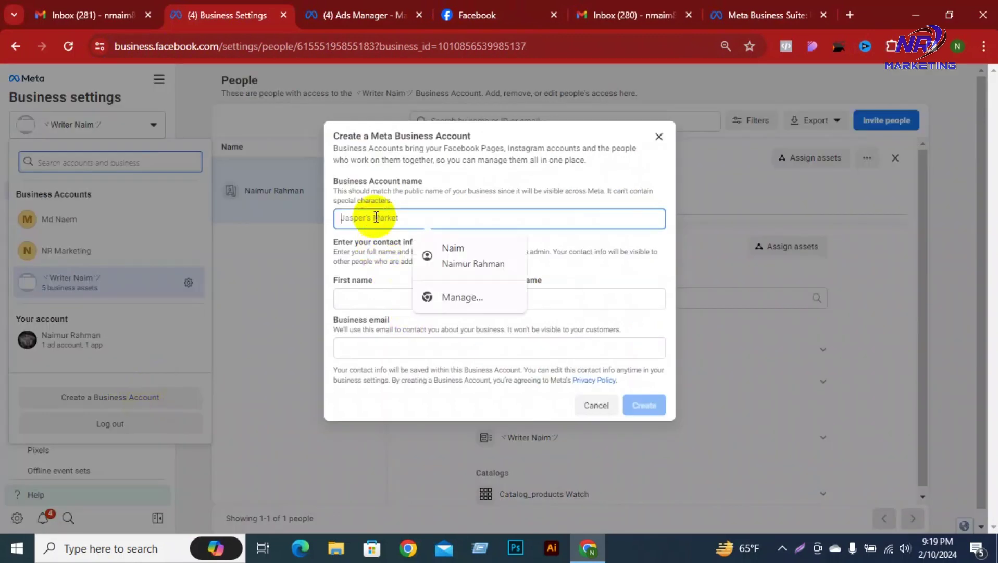
click(364, 216)
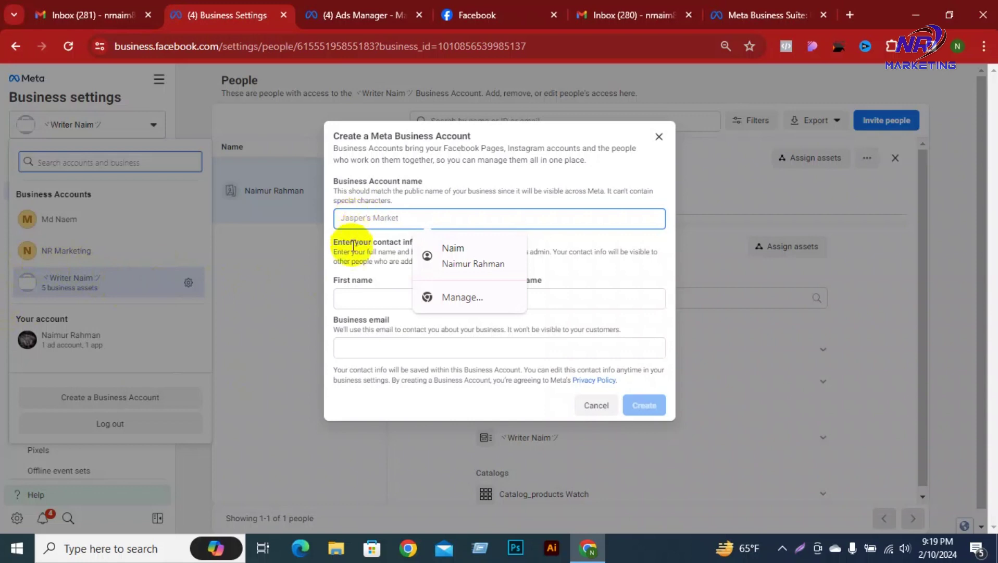
click(371, 298)
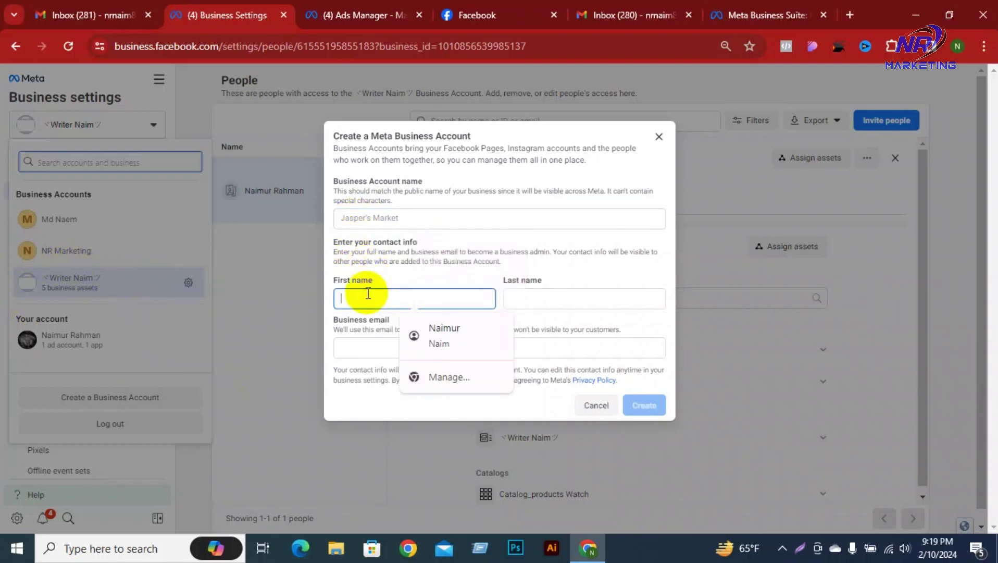
click(448, 331)
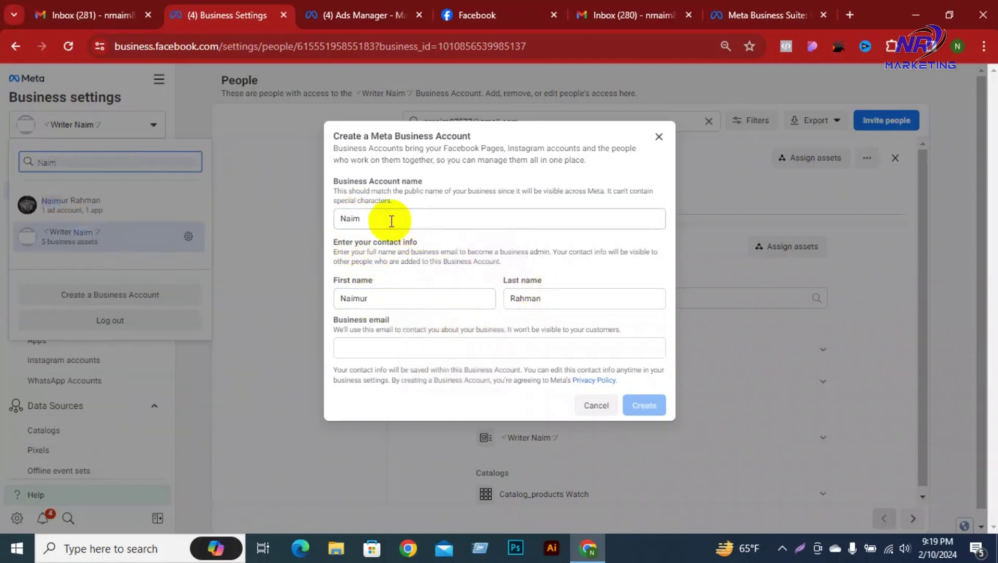
click(363, 219)
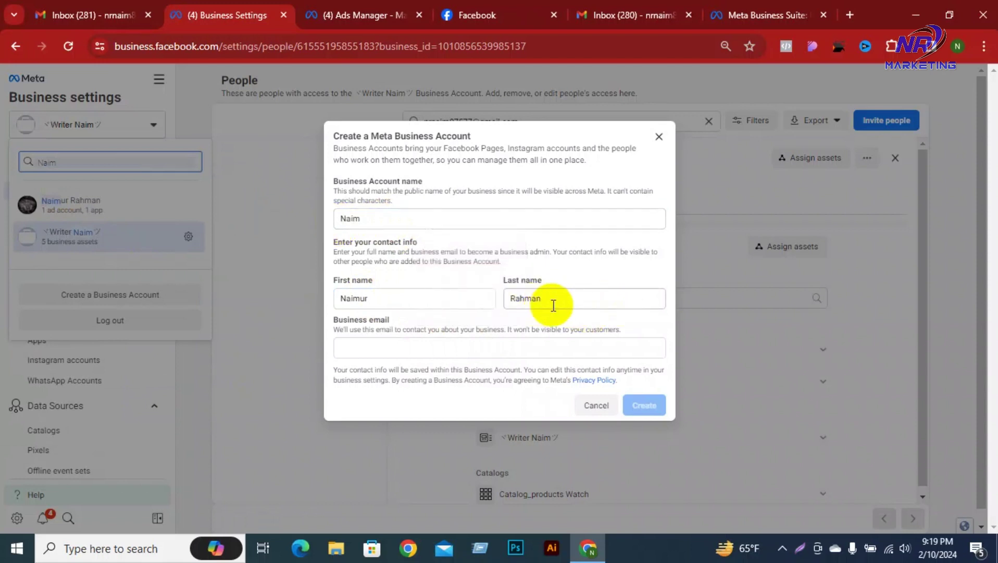
click(388, 348)
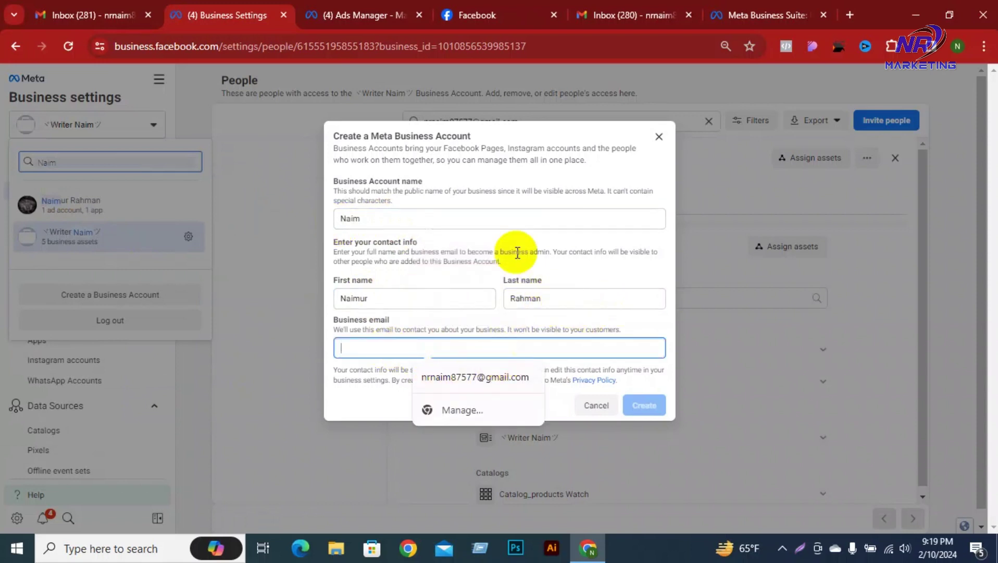
Look at the Gmail inbox and examine the list of available ad accounts in Ads Manager.
click(634, 11)
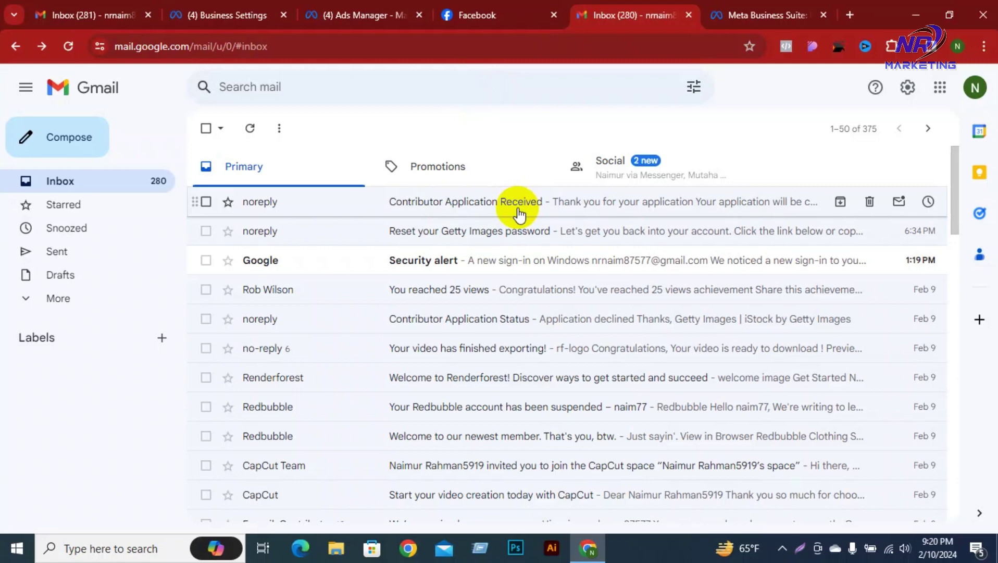
click(394, 14)
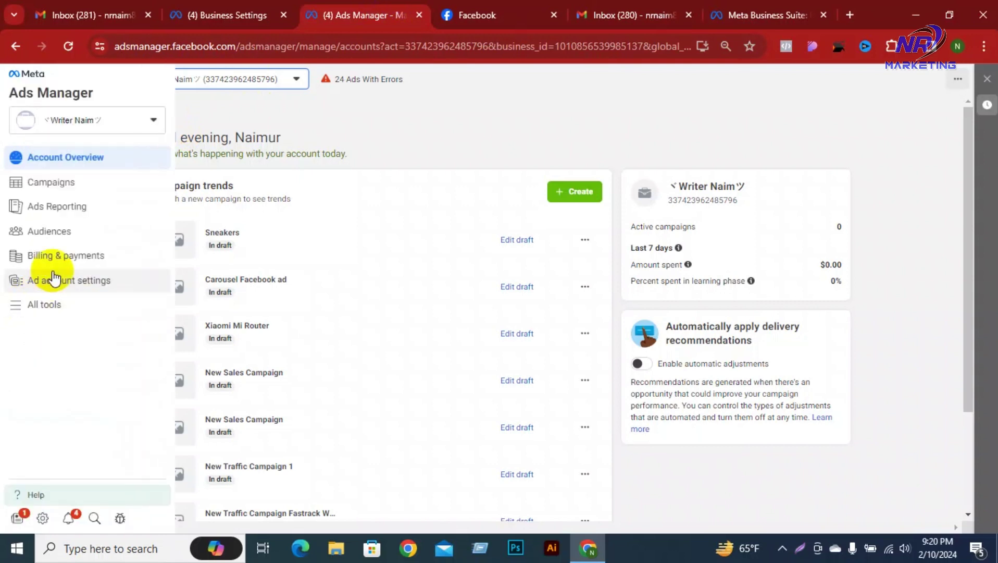
click(231, 84)
click(192, 161)
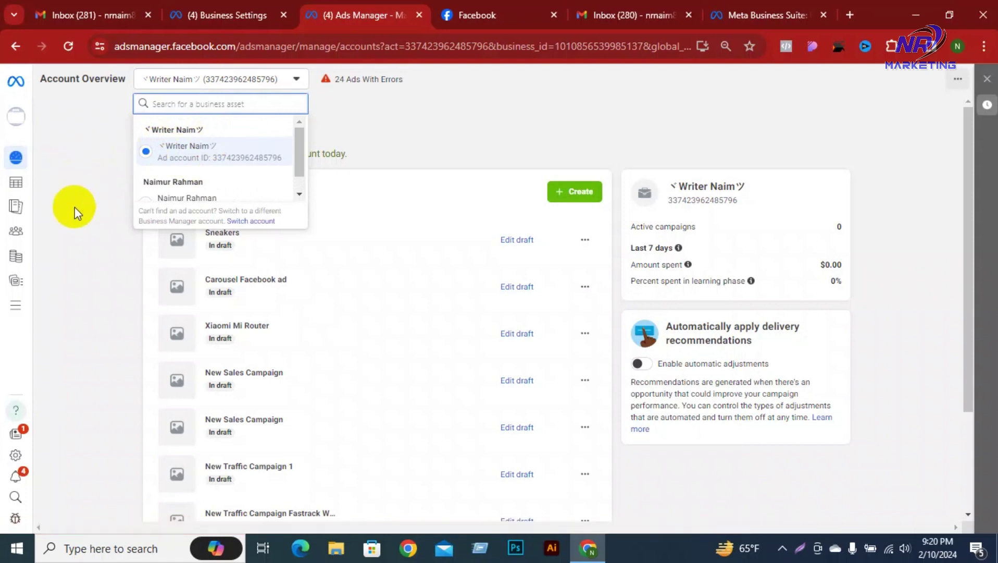
scroll(75, 207, down, 2)
click(104, 129)
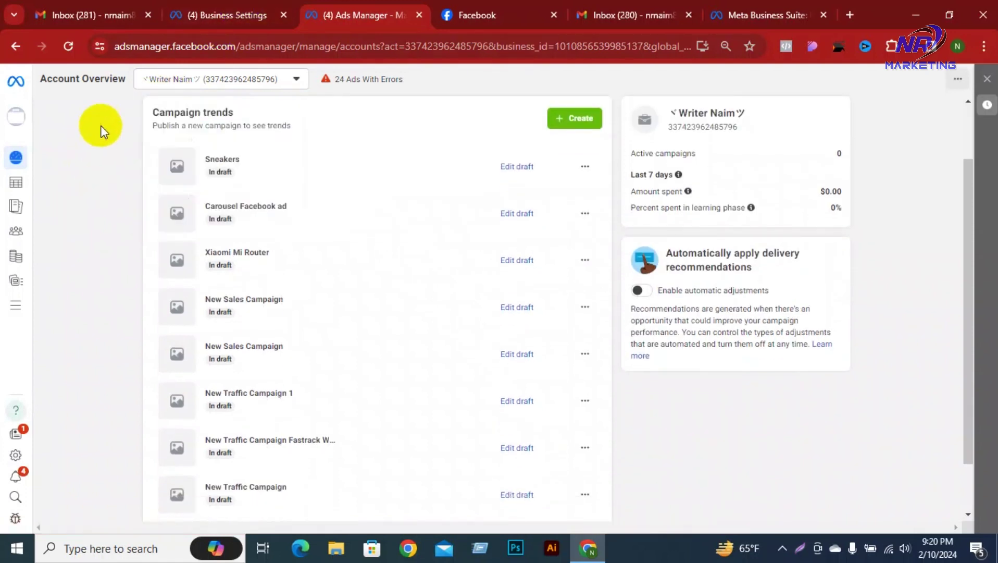
Open the business settings from Ads Manager and look through the available settings categories.
click(219, 78)
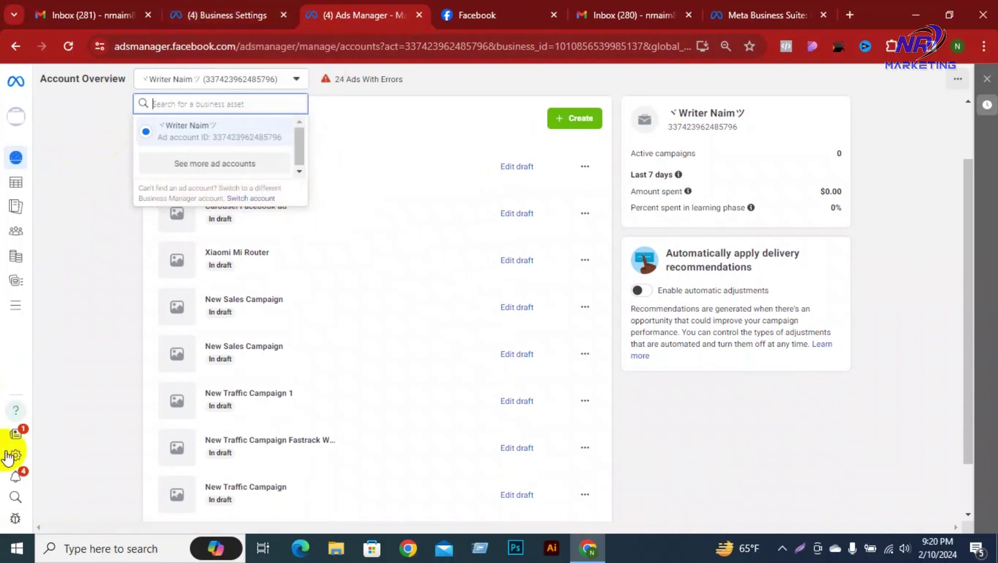
mouse_move(16, 455)
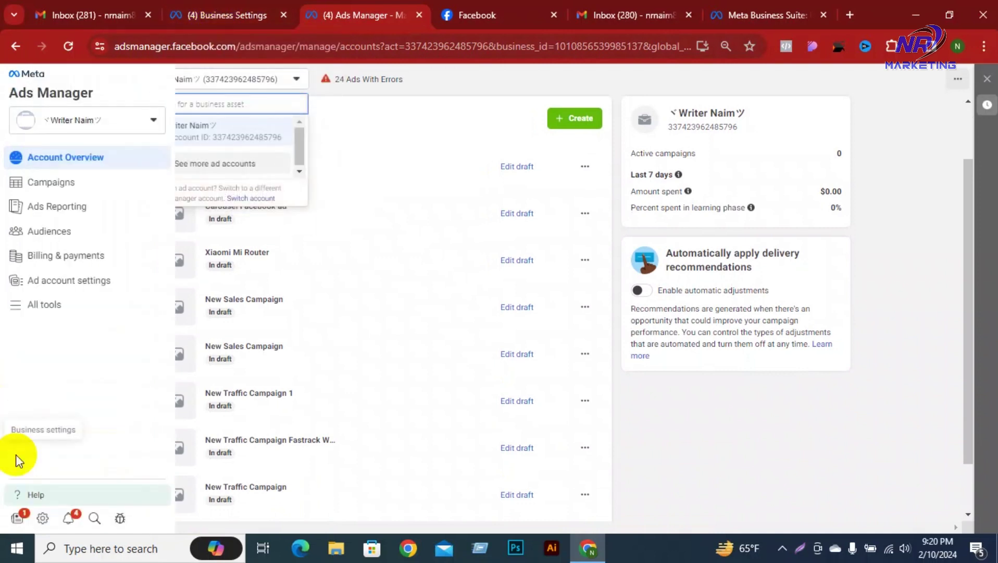
click(44, 520)
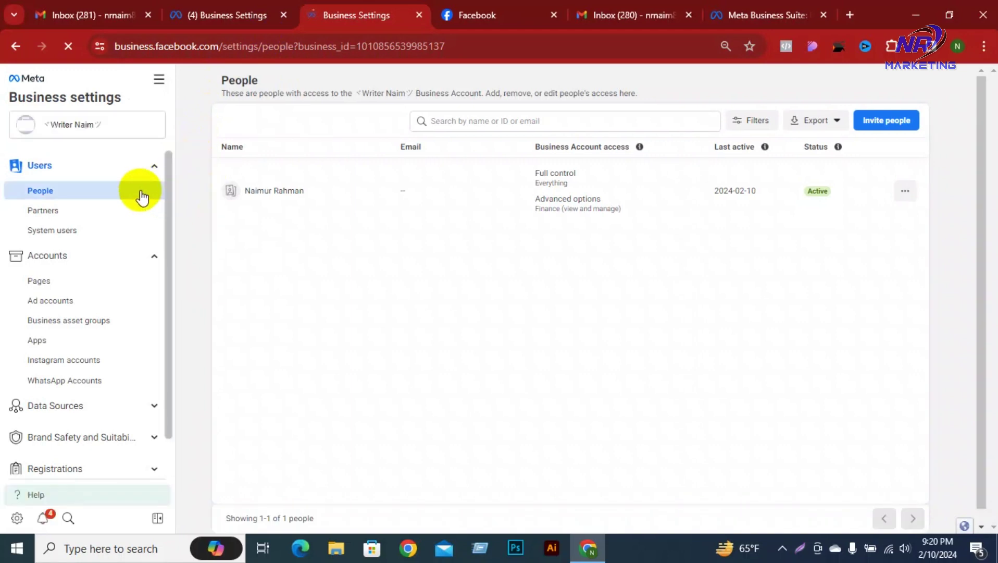
scroll(114, 200, down, 4)
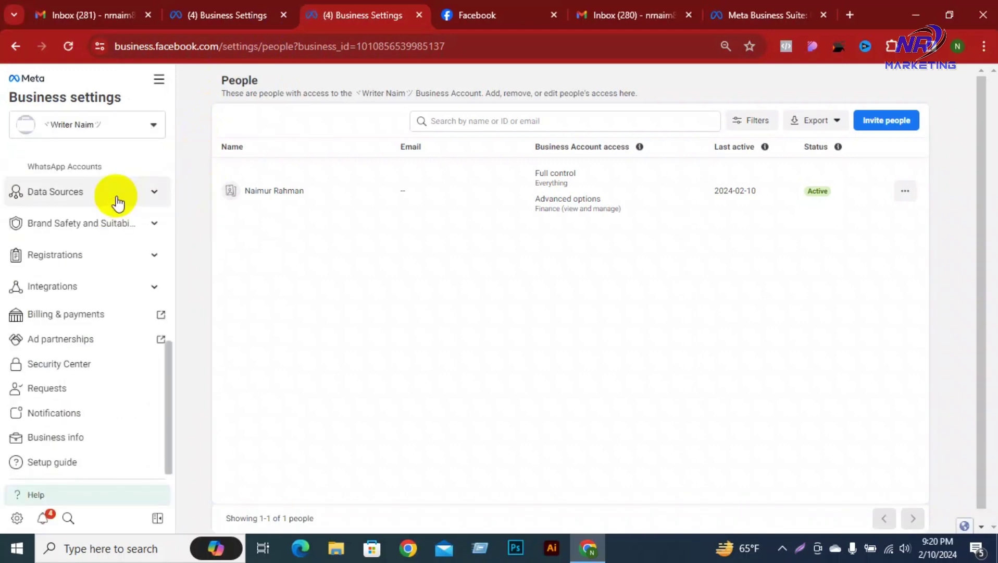
scroll(117, 200, up, 4)
scroll(116, 189, down, 3)
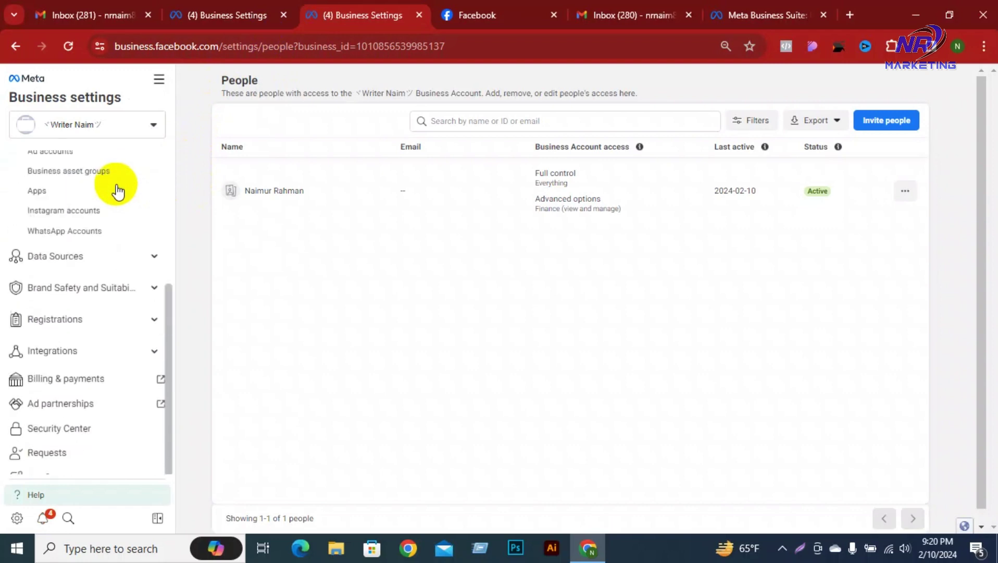
scroll(116, 189, up, 3)
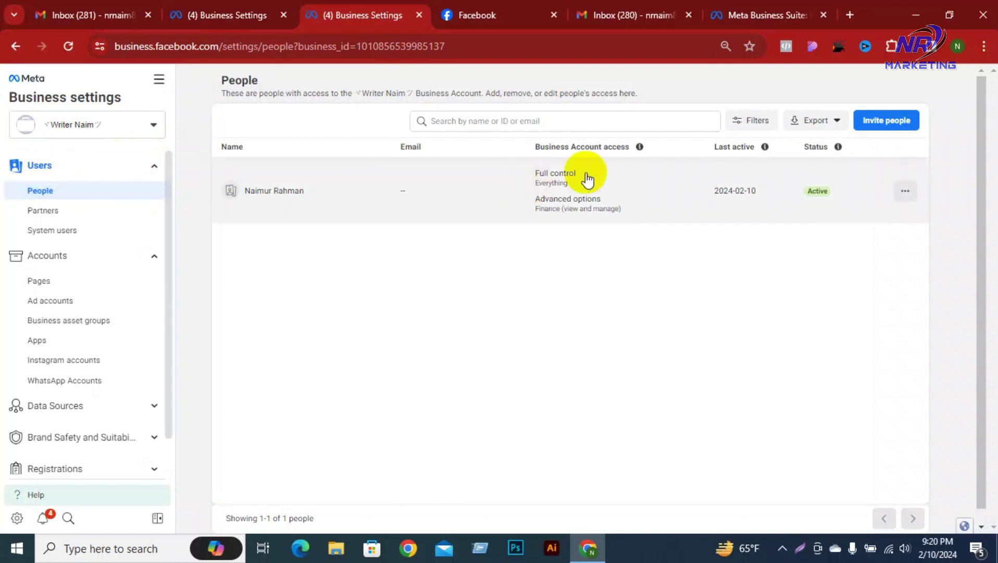
Examine the form for inviting people to the business, close it, and view the Partners section.
click(866, 120)
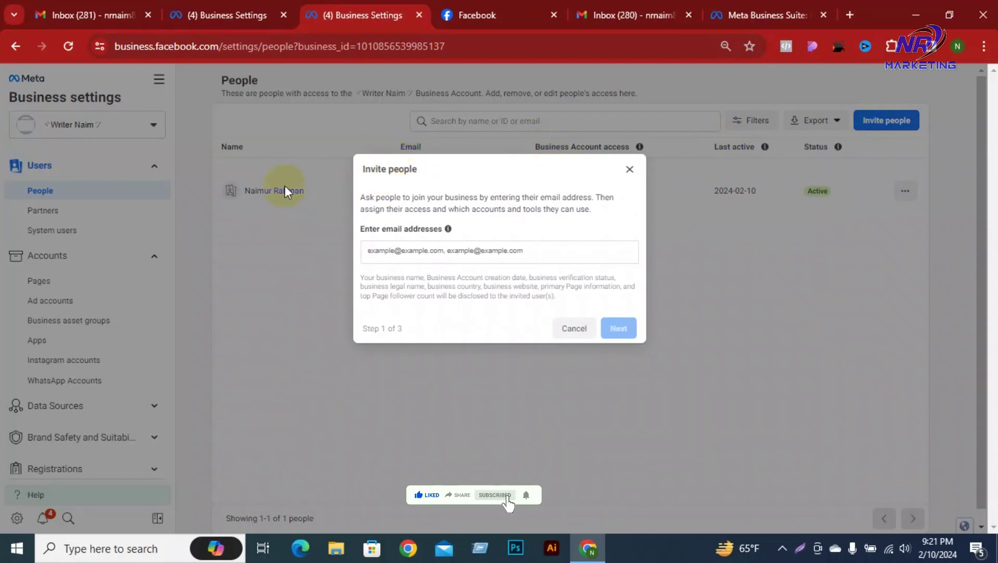
click(394, 251)
click(629, 170)
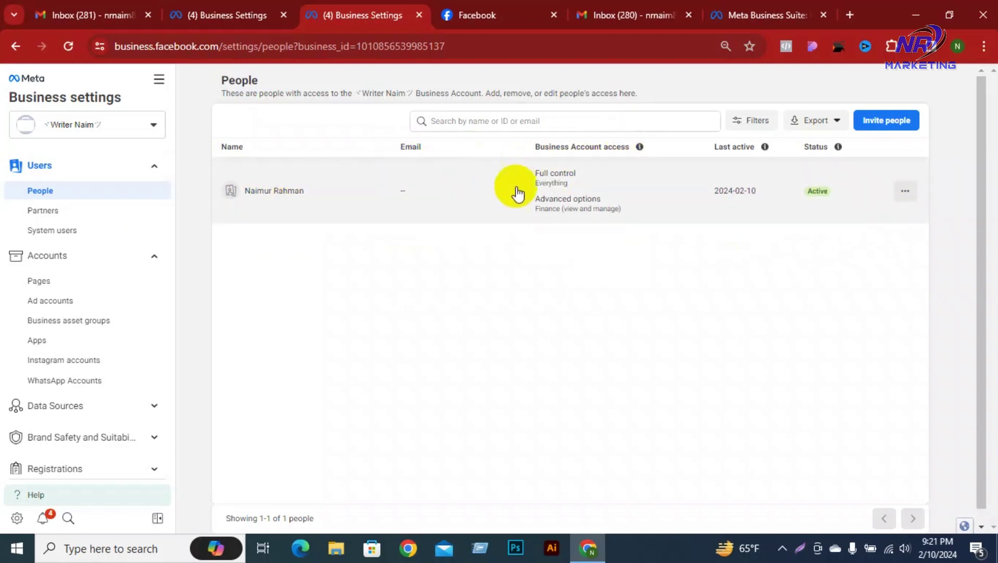
click(880, 122)
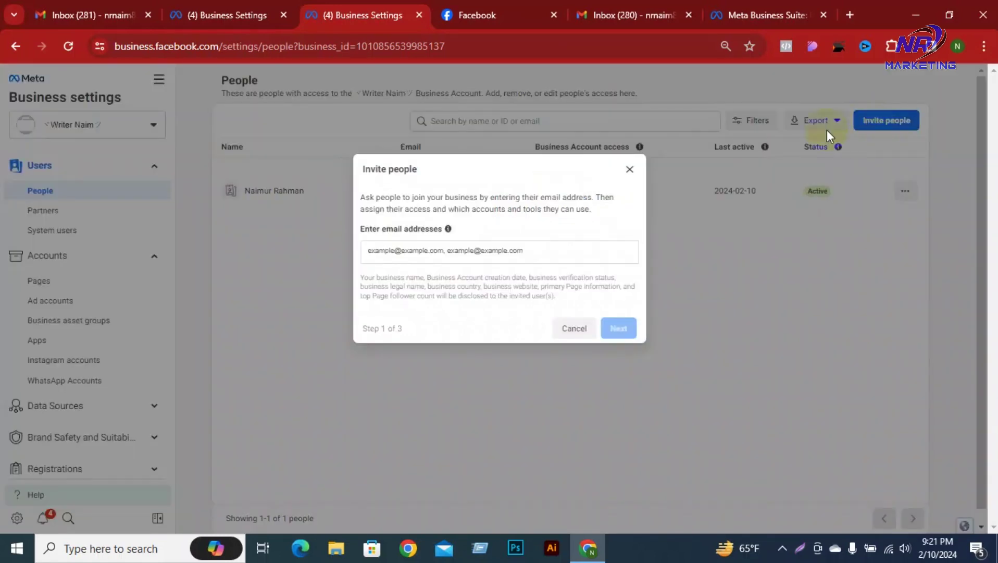
key(Escape)
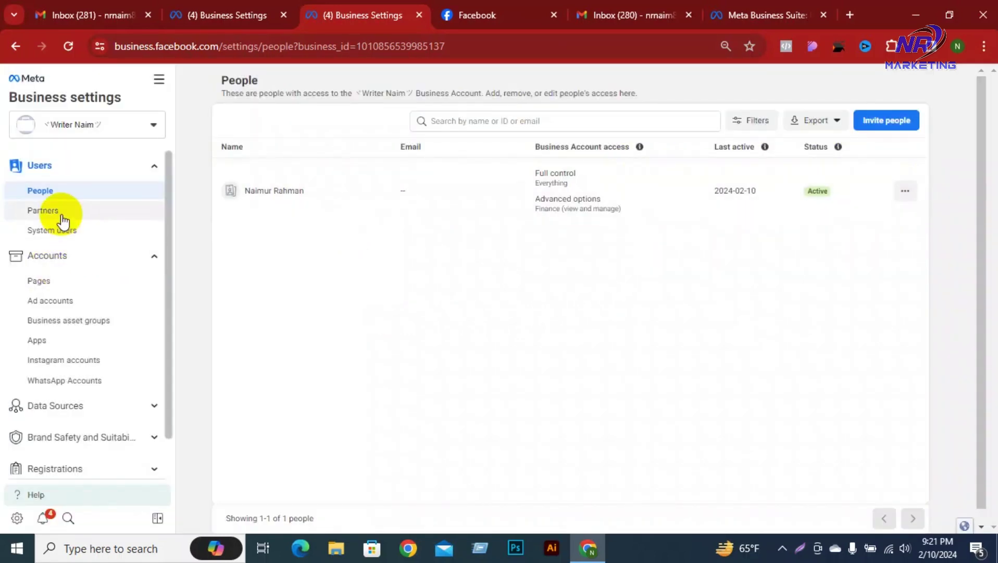
click(93, 219)
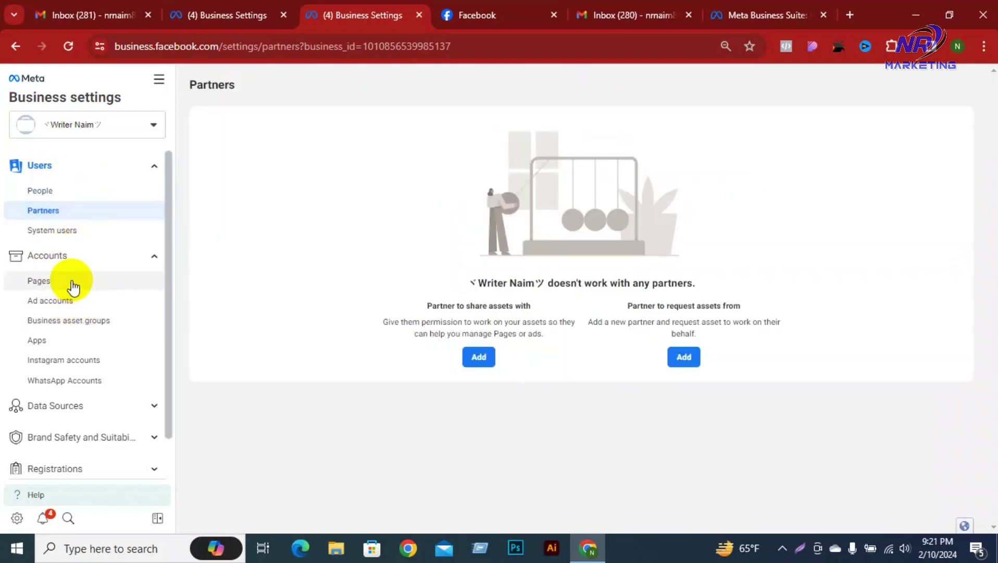
Open the Pages section of the accounts and bring up the form for adding an existing Facebook Page.
click(72, 286)
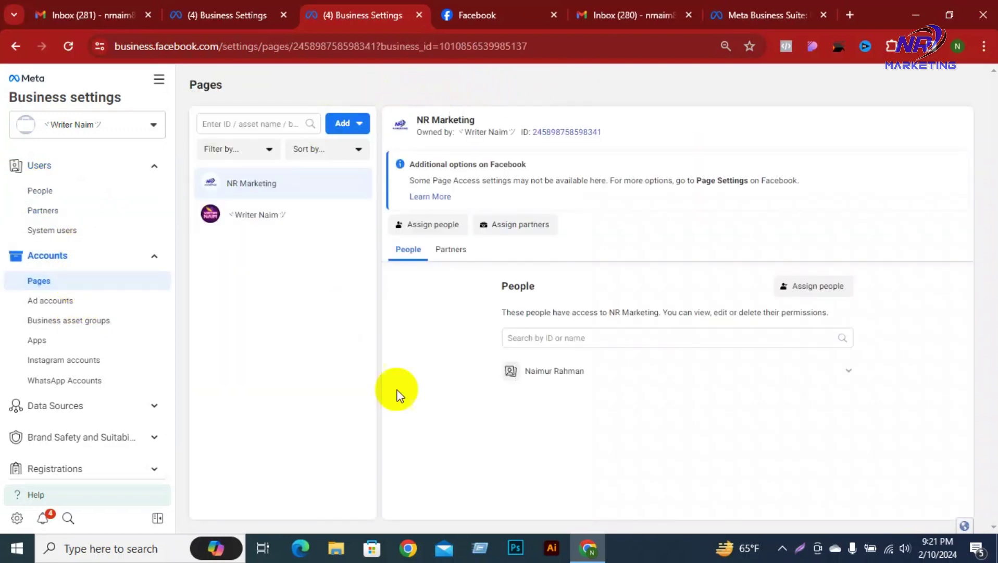
click(343, 124)
click(382, 157)
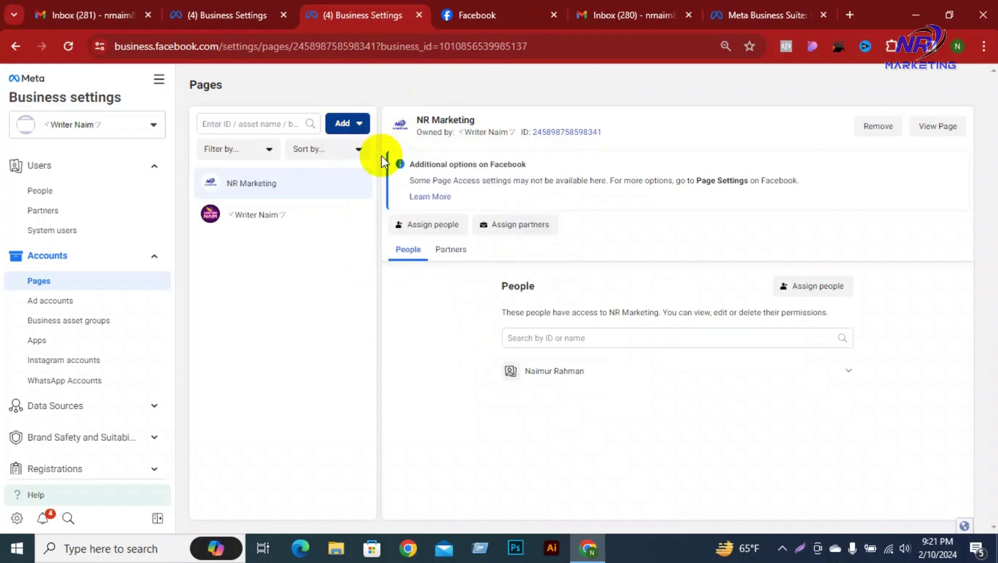
click(404, 264)
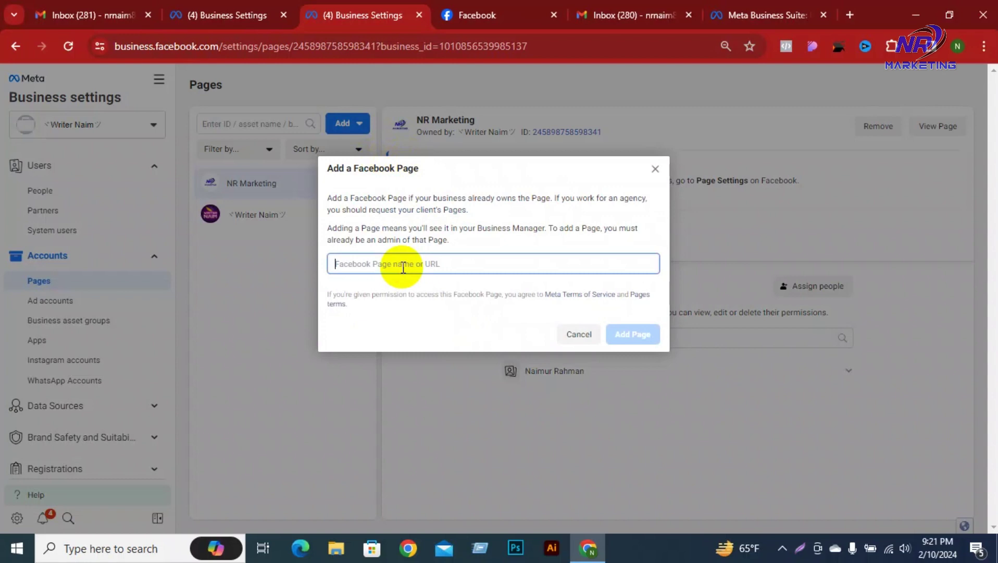
drag(404, 168, 517, 162)
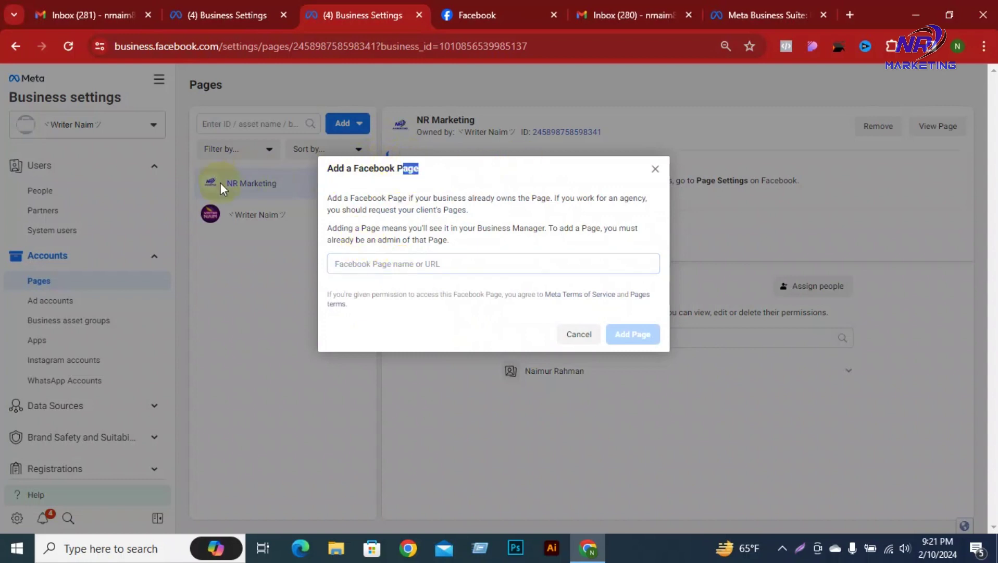
Search for the Page "NR Marketing" in the Add a Facebook Page form, clear the entry and close the form.
click(368, 264)
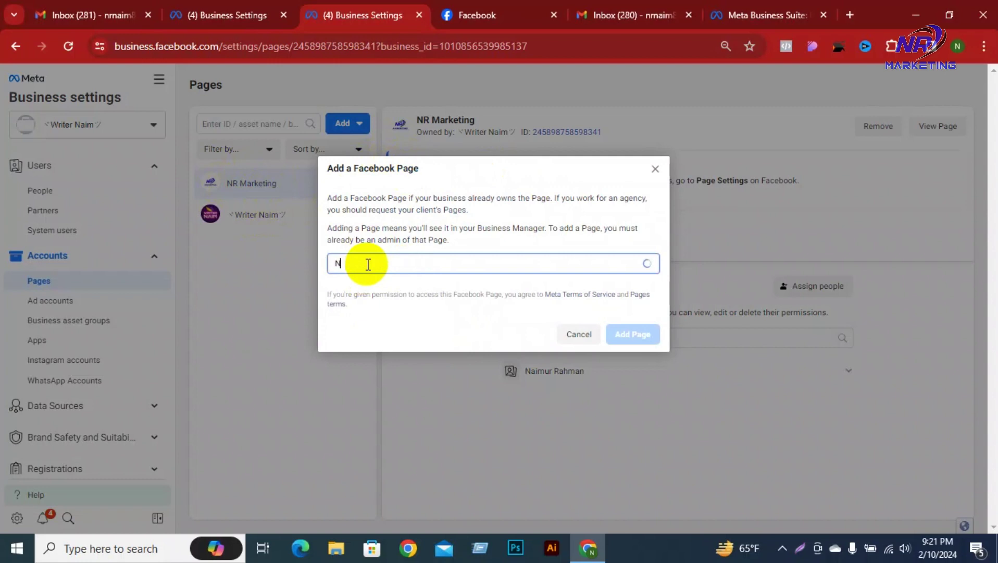
text(Nr)
key(BackSpace)
text(R Marketing)
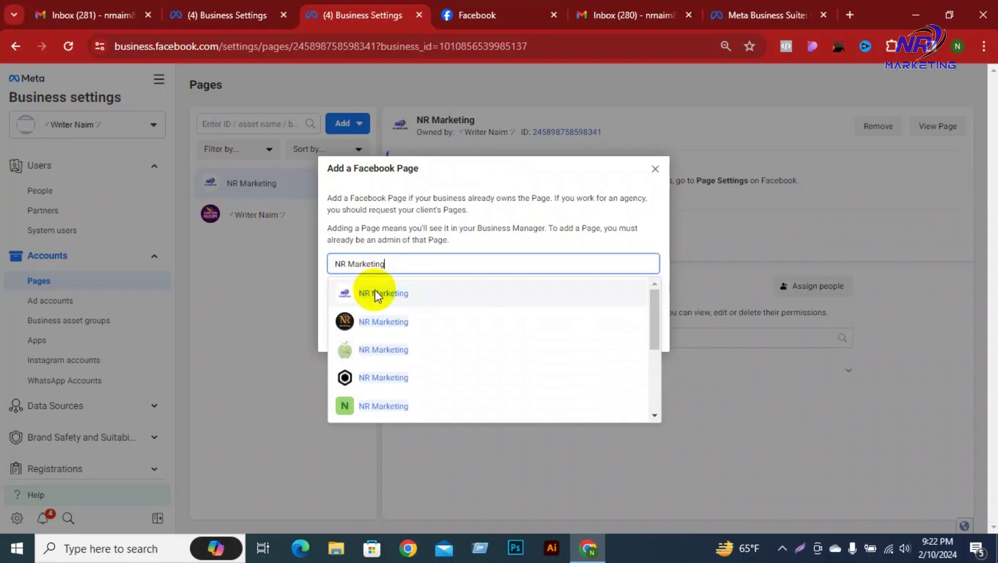
drag(400, 264, 323, 270)
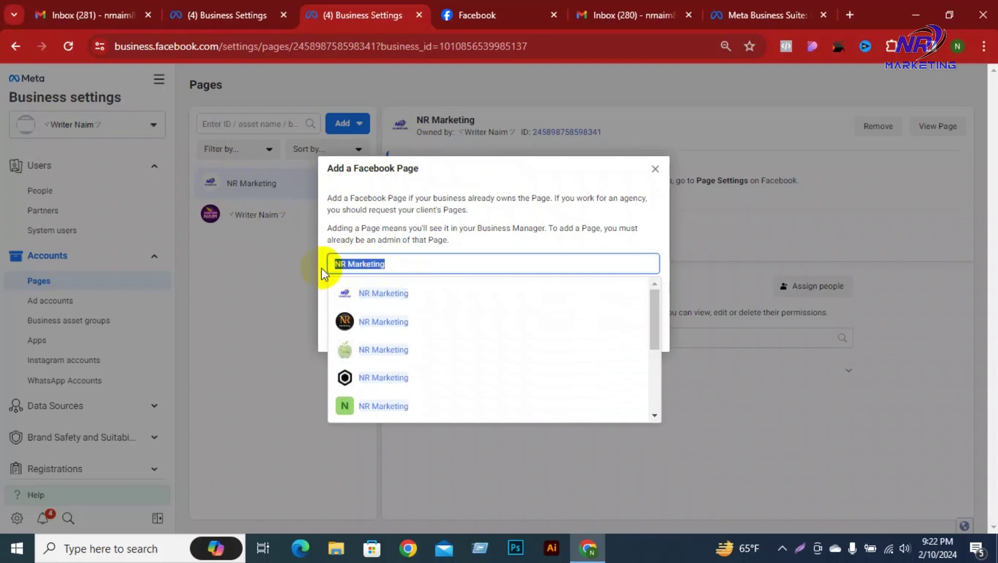
key(BackSpace)
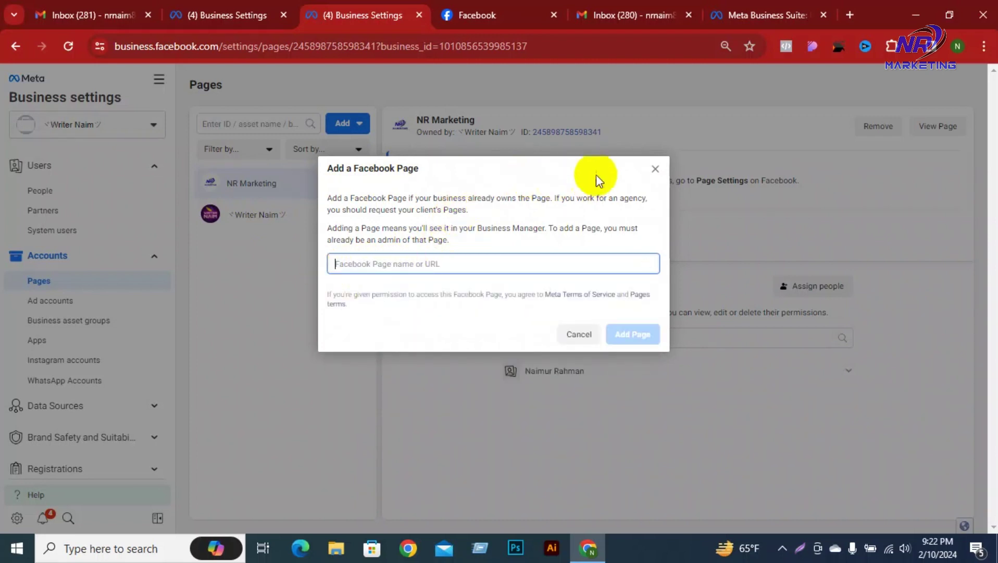
click(652, 169)
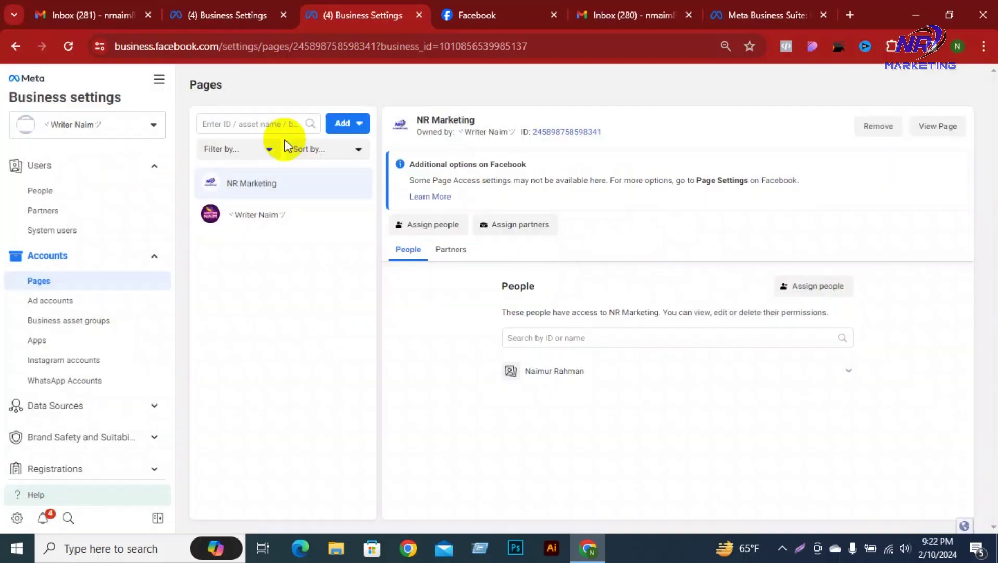
Examine the primary Page choices for requesting access to a Page, close the form, and view the options for adding Pages.
click(347, 124)
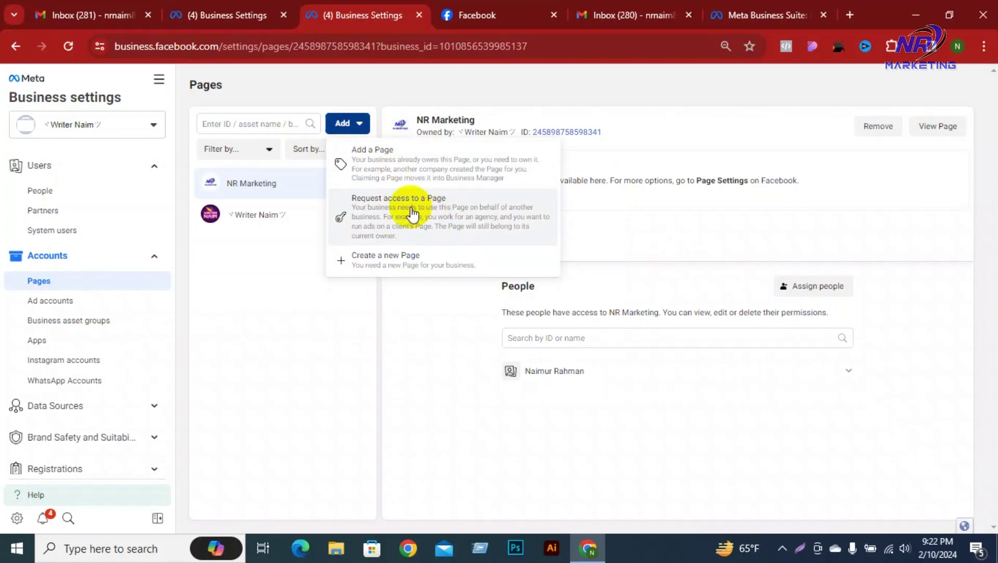
click(413, 213)
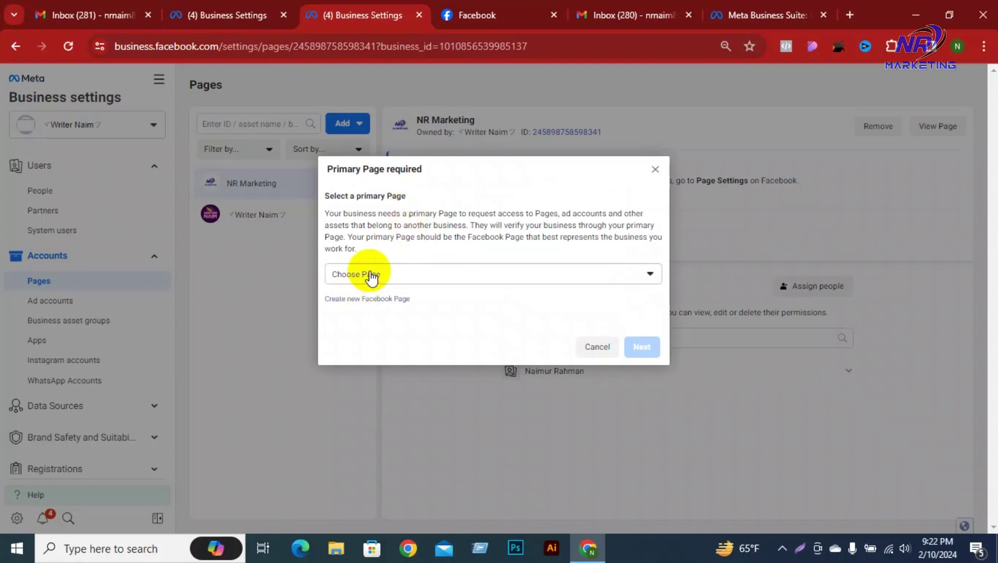
click(370, 275)
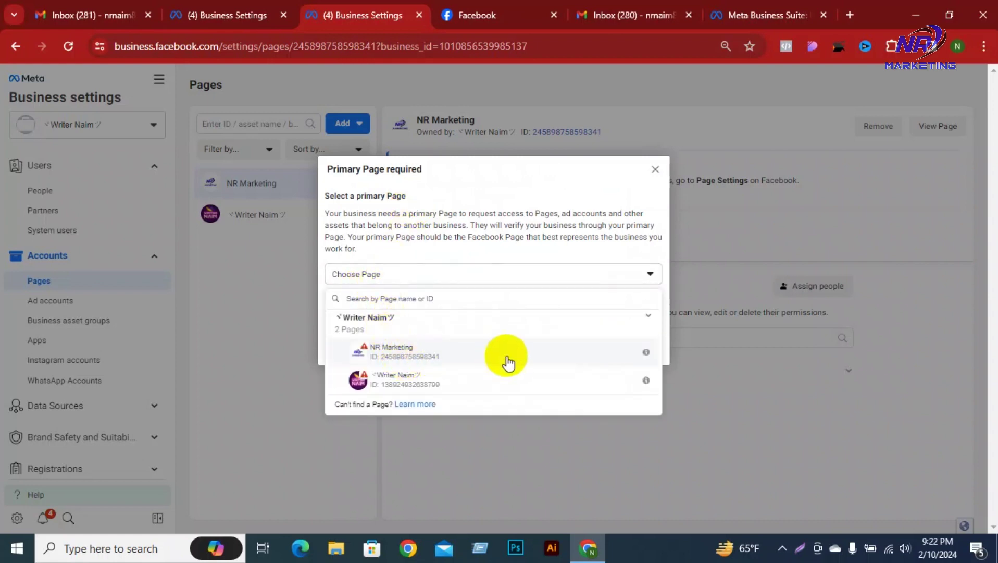
click(655, 174)
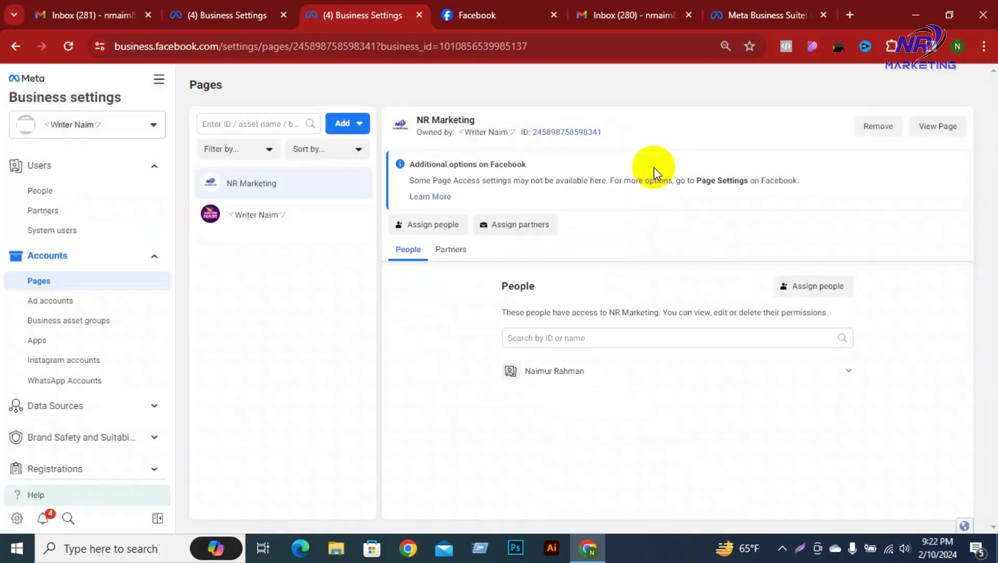
click(342, 124)
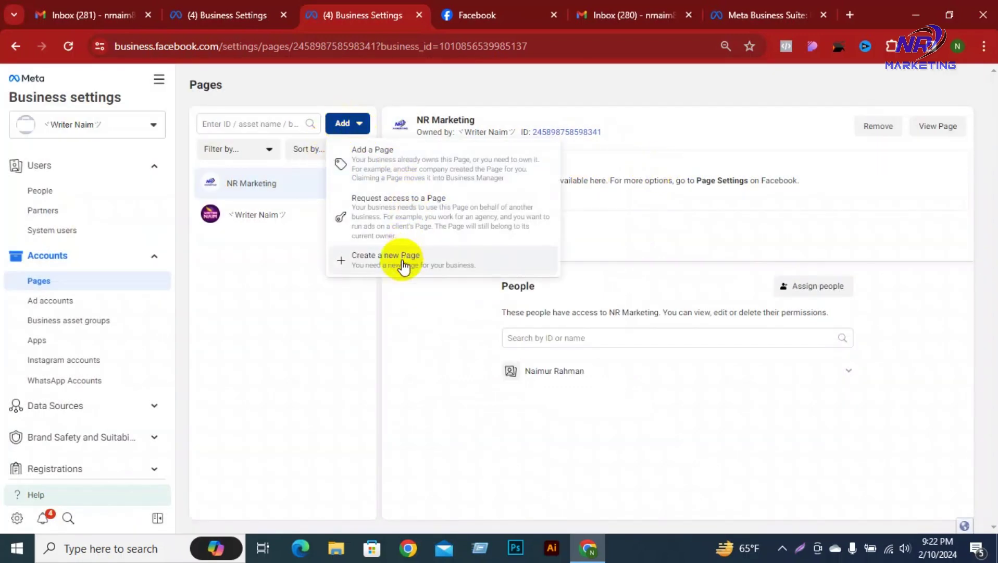
click(245, 290)
Examine the options for adding ad accounts, and view the Instagram accounts and WhatsApp Accounts sections.
click(89, 301)
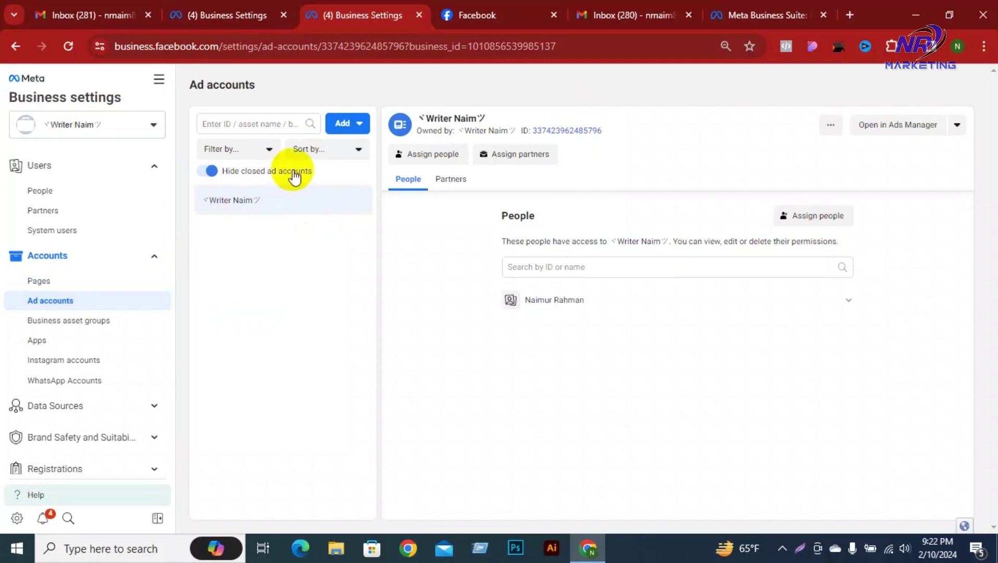
click(350, 126)
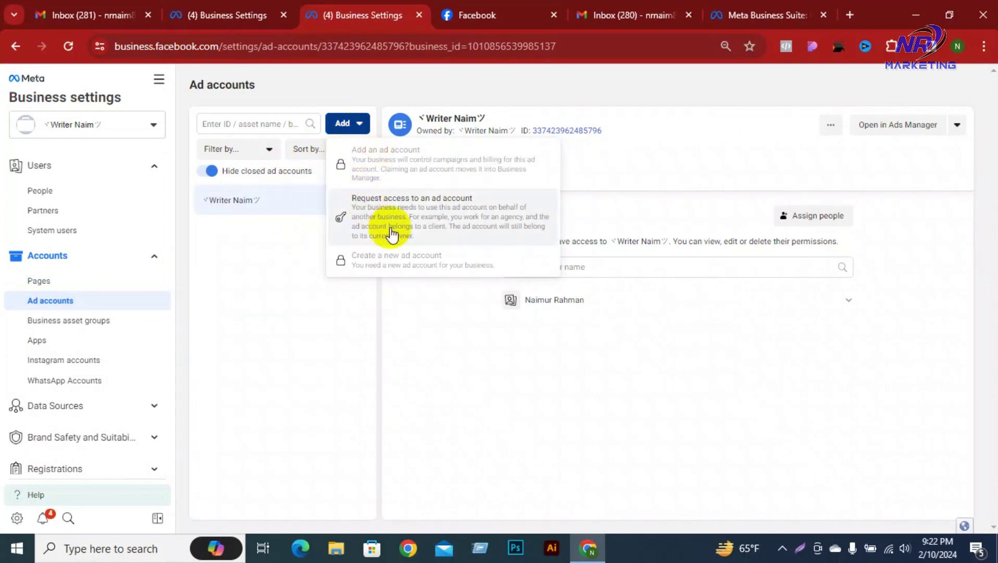
click(52, 368)
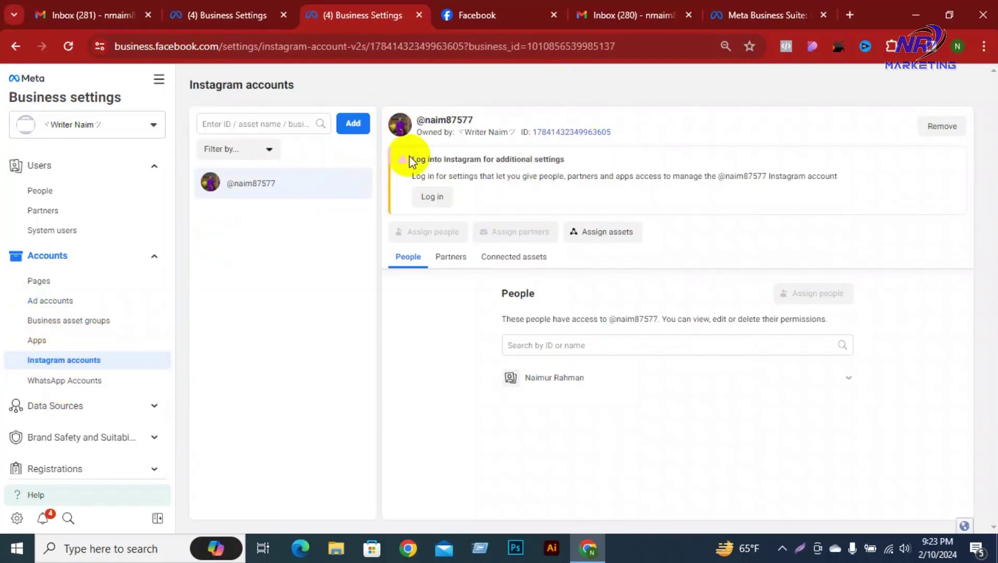
click(122, 381)
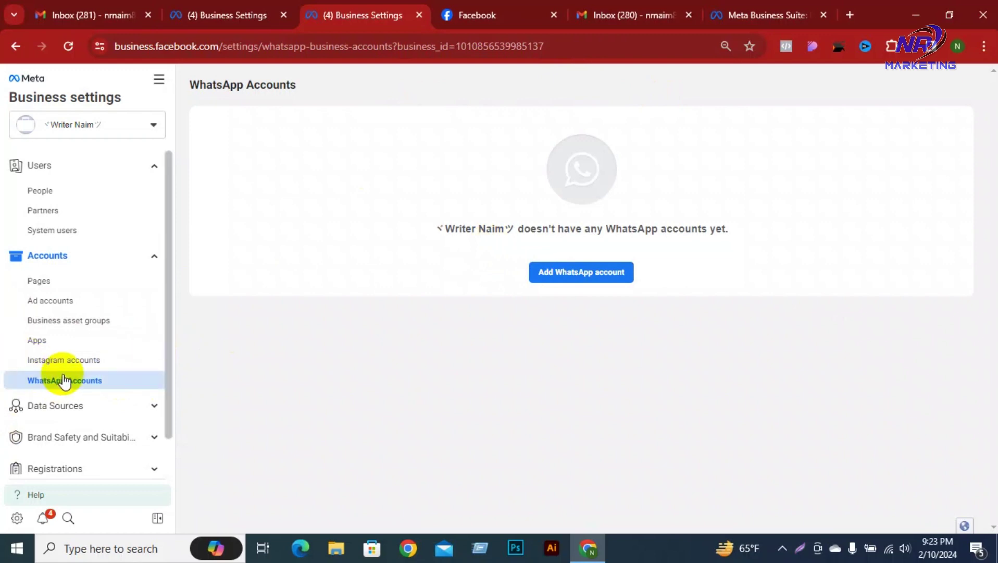
Expand Data Sources and look through its Catalogs, Pixels and Offline event sets sections.
scroll(68, 370, down, 4)
click(65, 194)
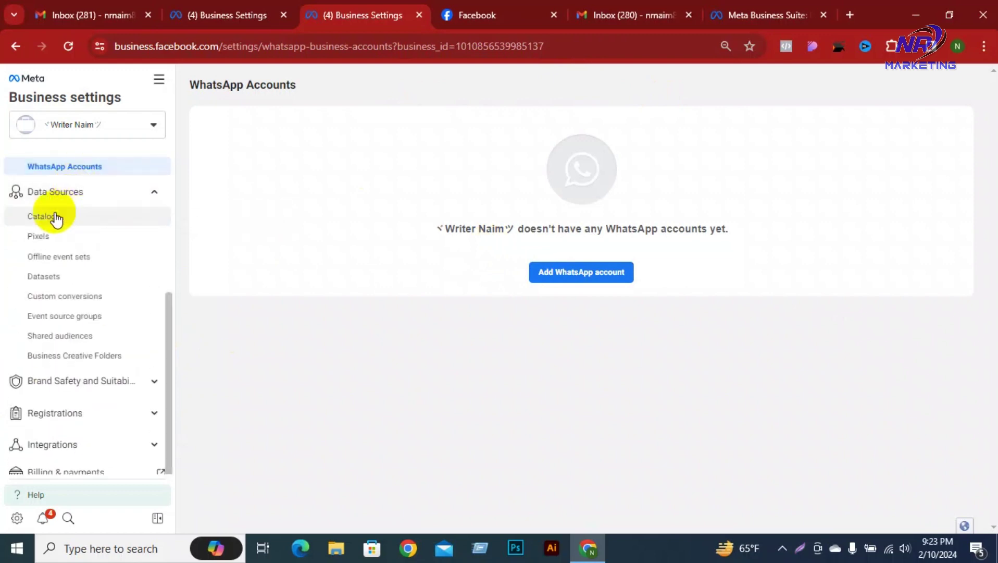
click(65, 217)
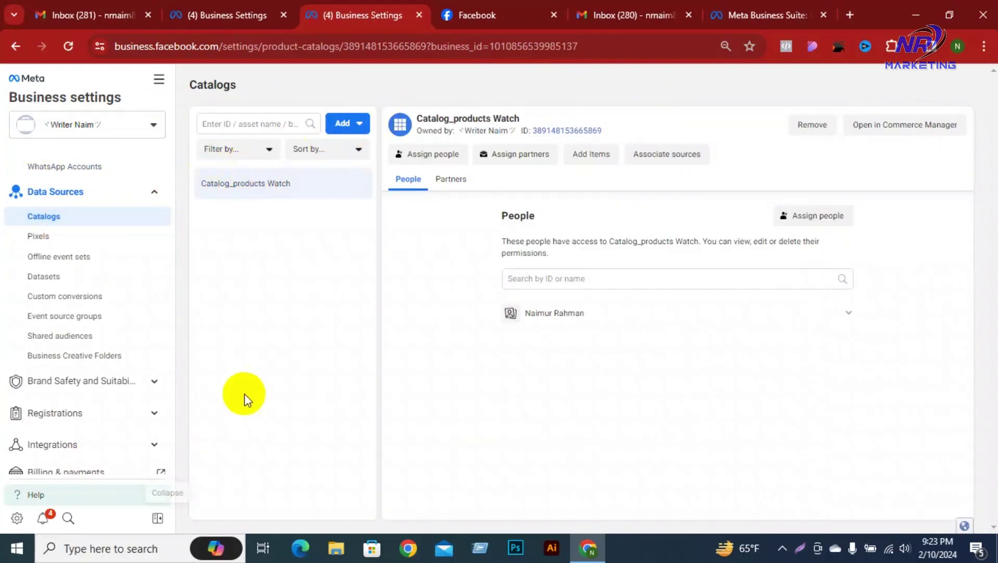
click(52, 237)
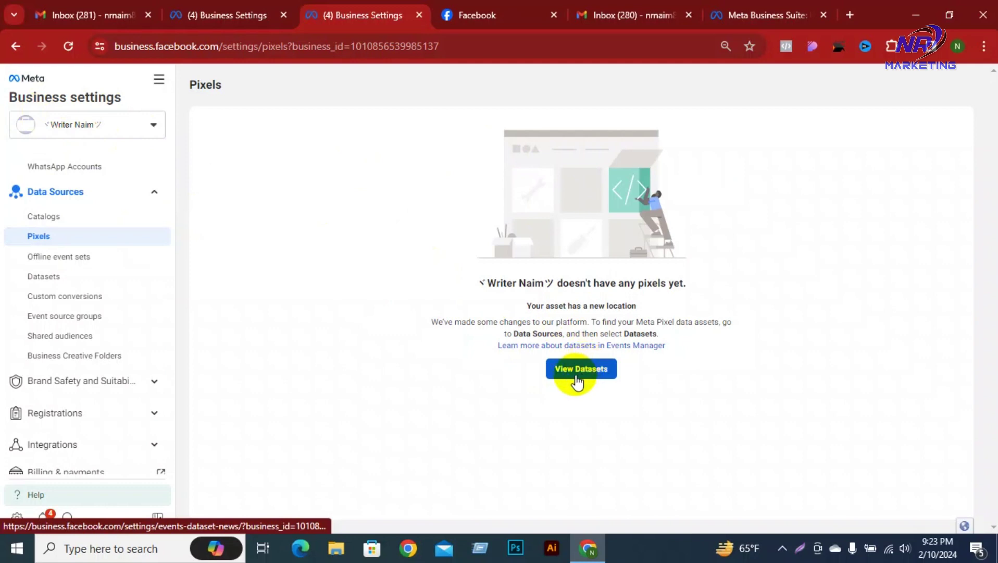
click(311, 10)
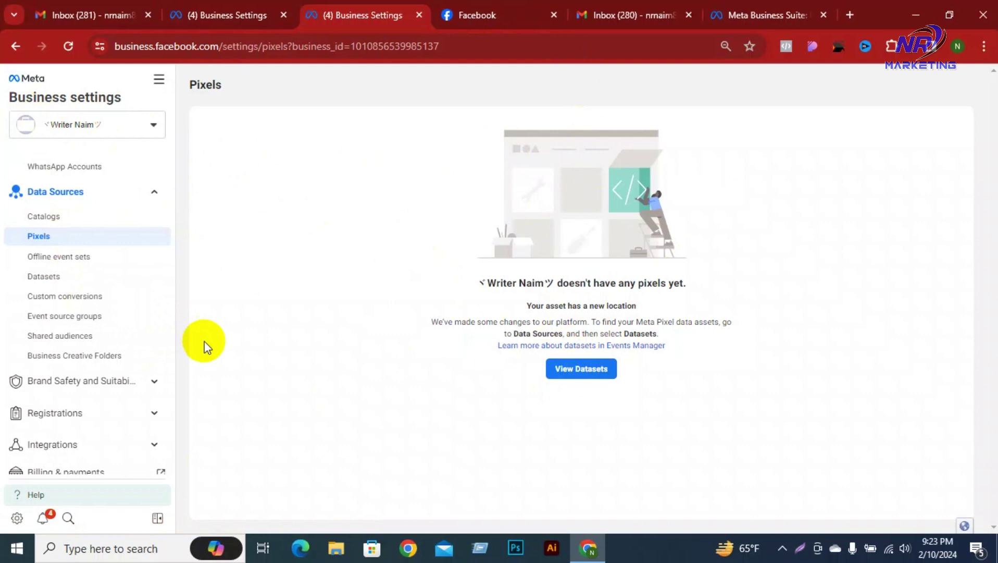
click(51, 256)
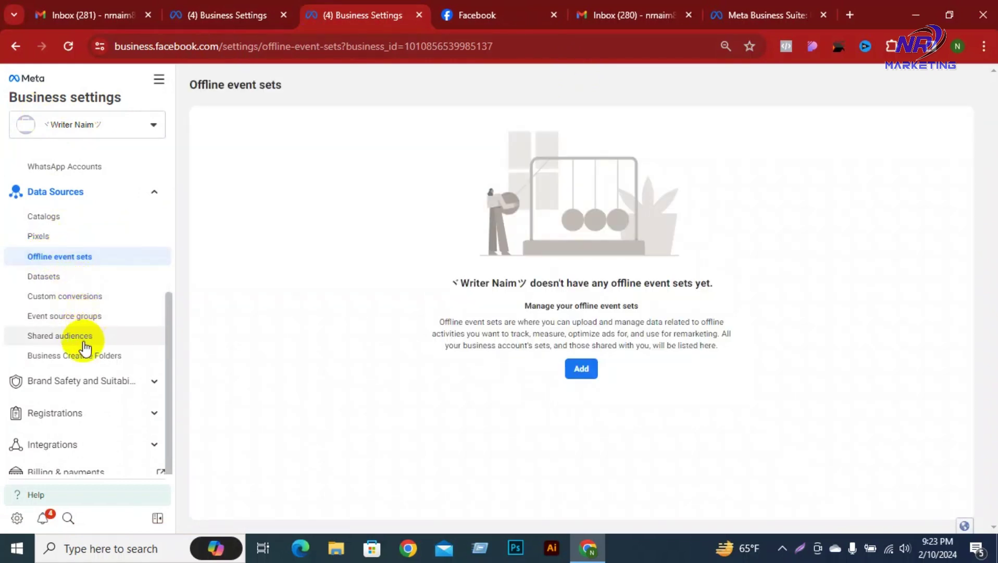
Open the Domains section under Brand Safety and Suitability and examine the options for adding a domain.
scroll(83, 346, down, 1)
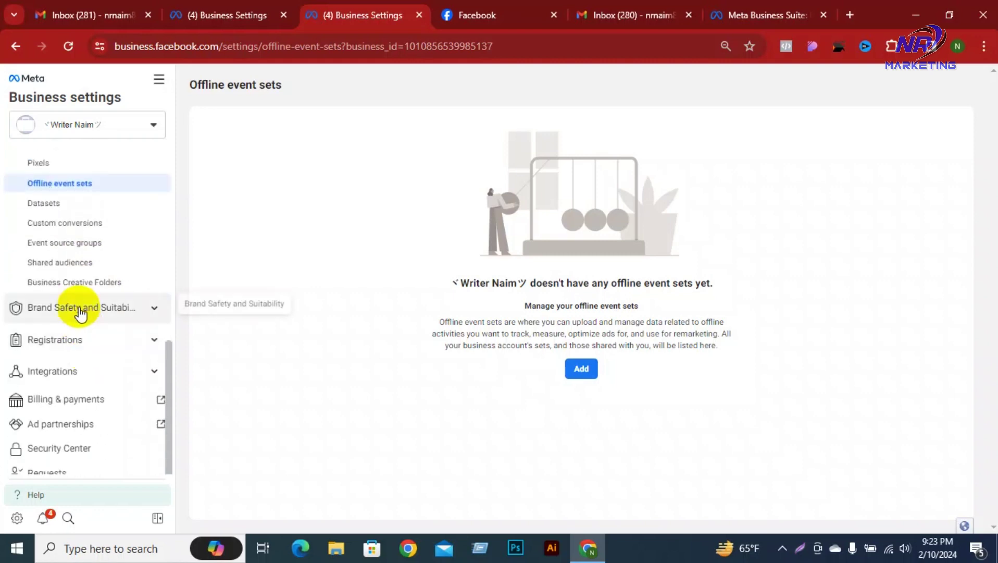
click(80, 311)
click(77, 335)
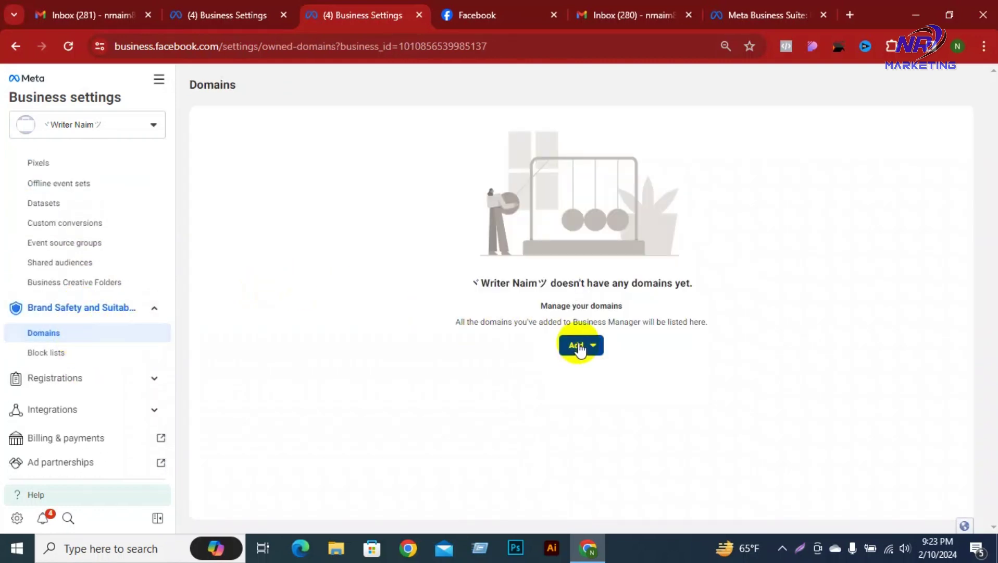
click(580, 348)
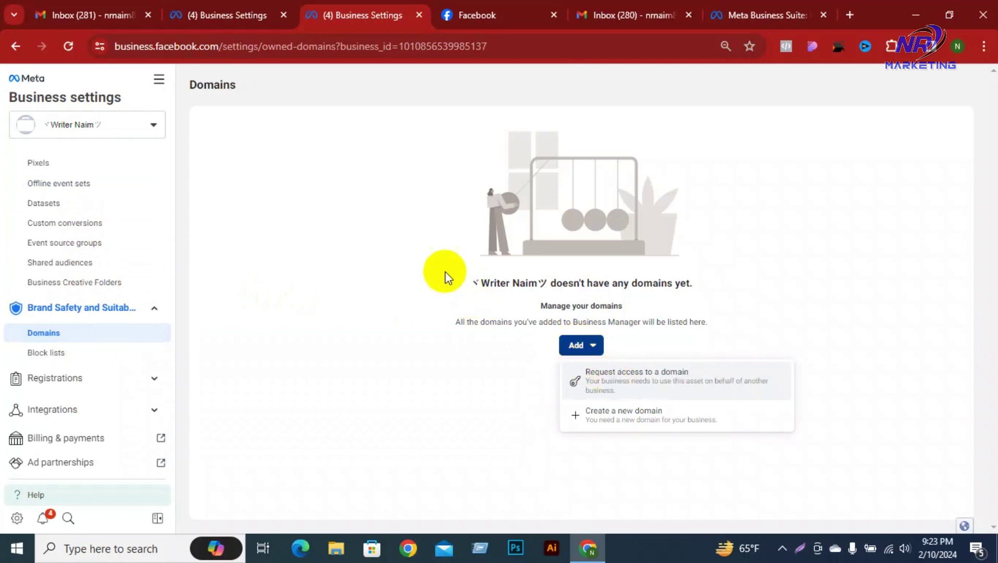
click(392, 245)
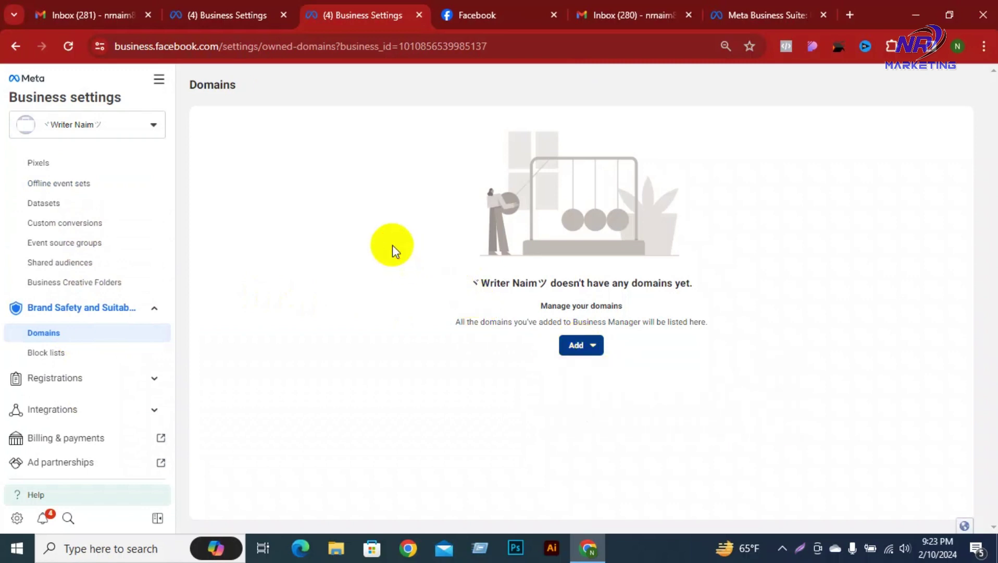
click(580, 347)
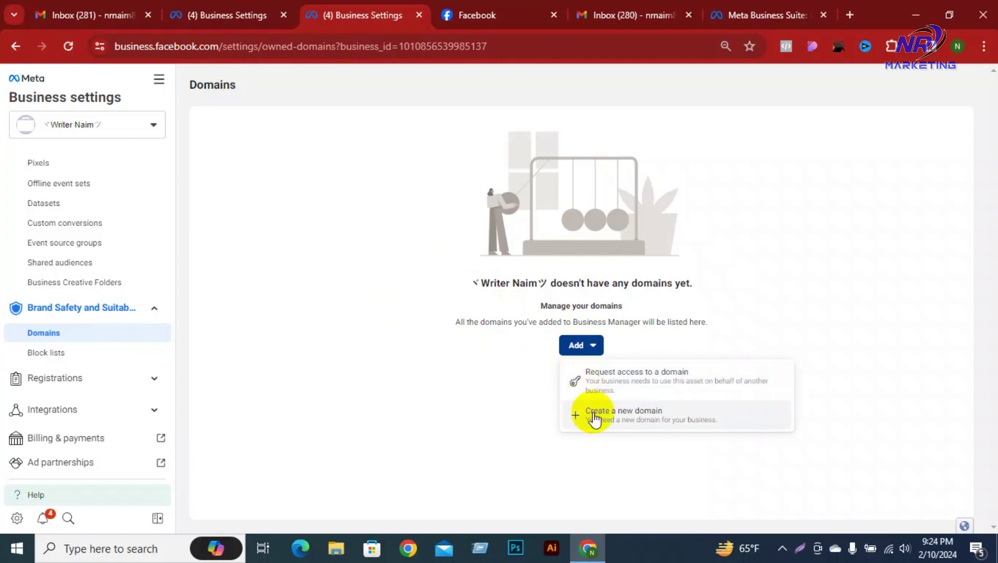
Expand the Registrations and Integrations categories and look through the entries they contain.
scroll(93, 297, down, 3)
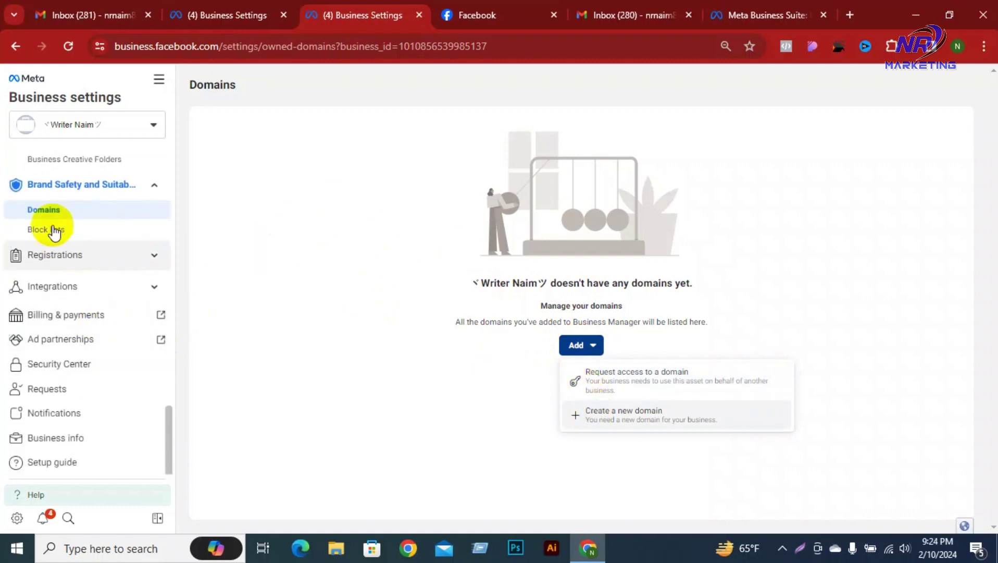
click(65, 256)
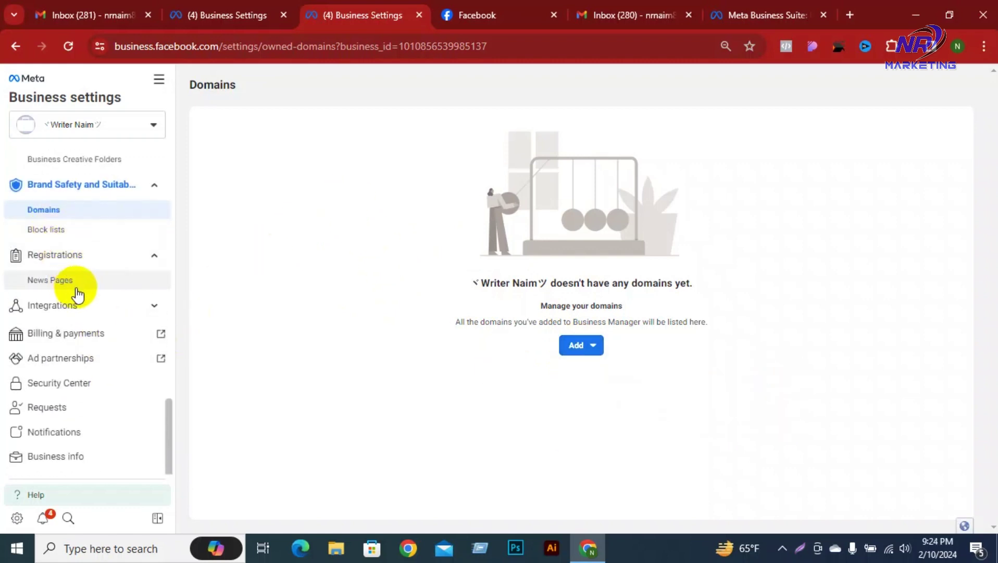
scroll(78, 296, down, 1)
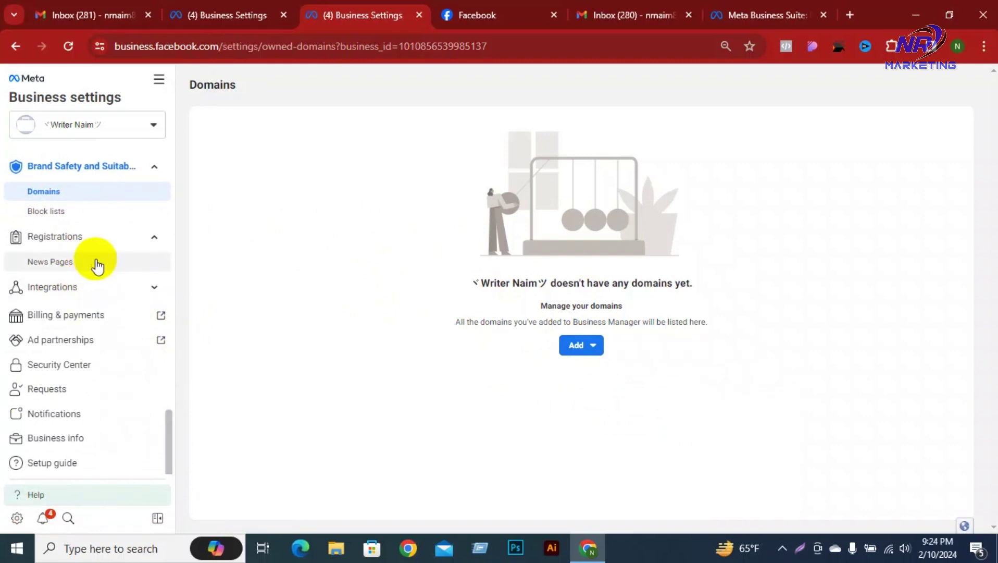
click(77, 299)
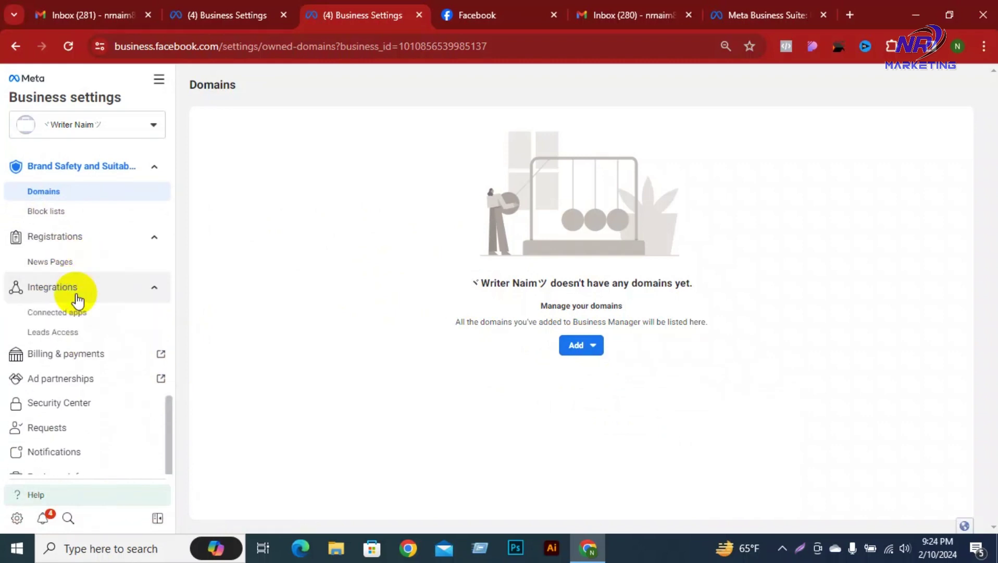
scroll(103, 324, down, 1)
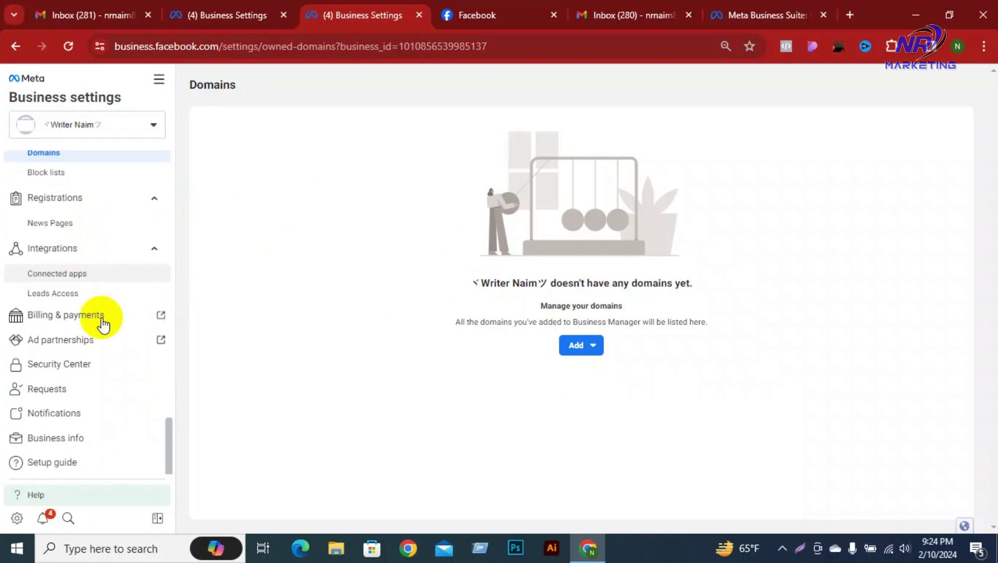
Open the Security Center and examine the options for who is required to turn on two-factor authentication.
click(64, 366)
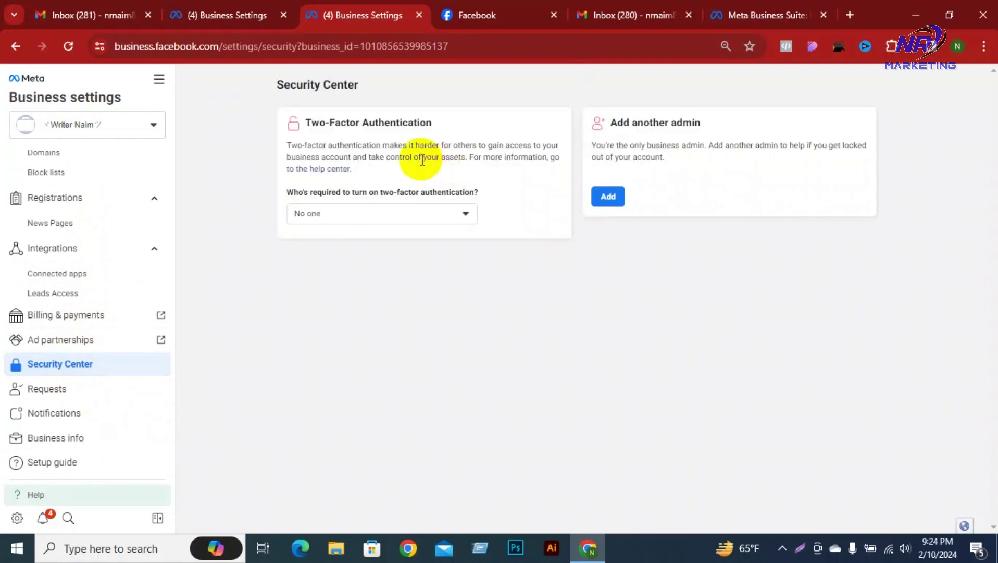
click(380, 211)
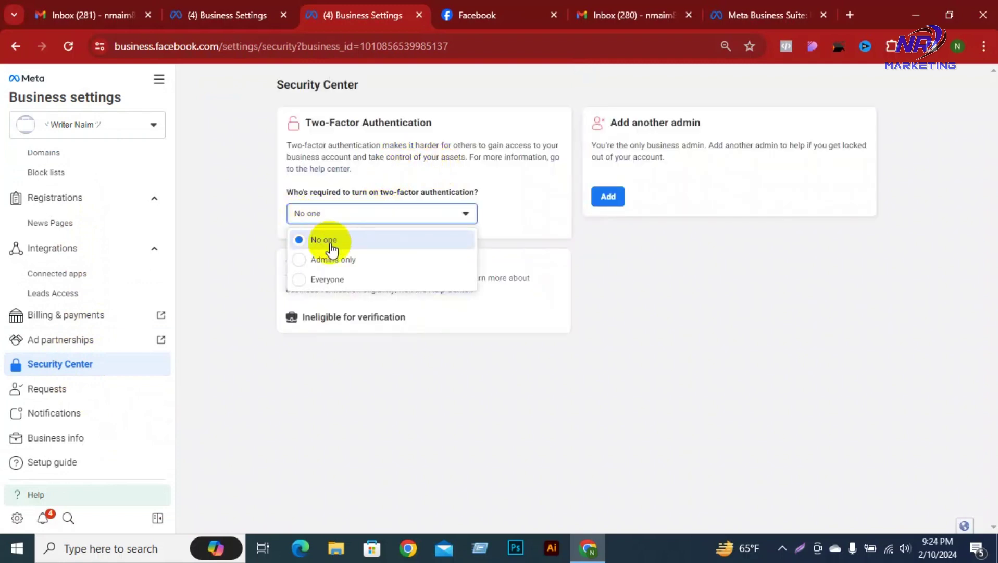
click(241, 178)
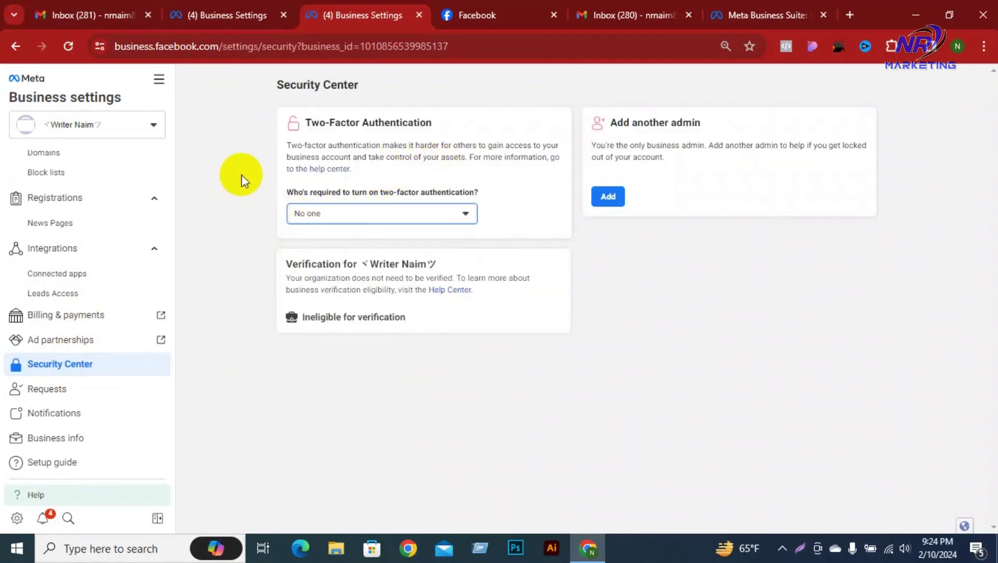
click(334, 215)
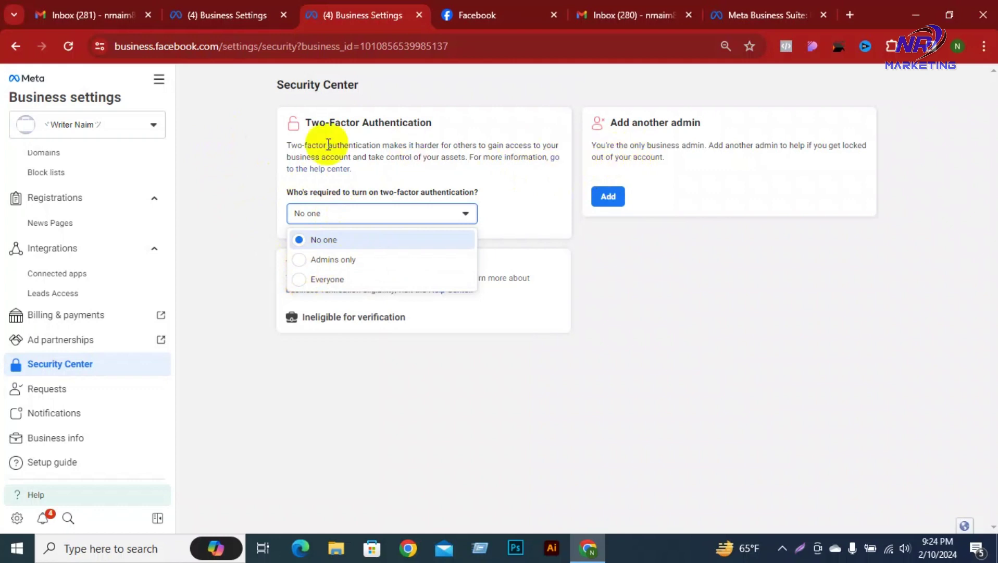
click(184, 124)
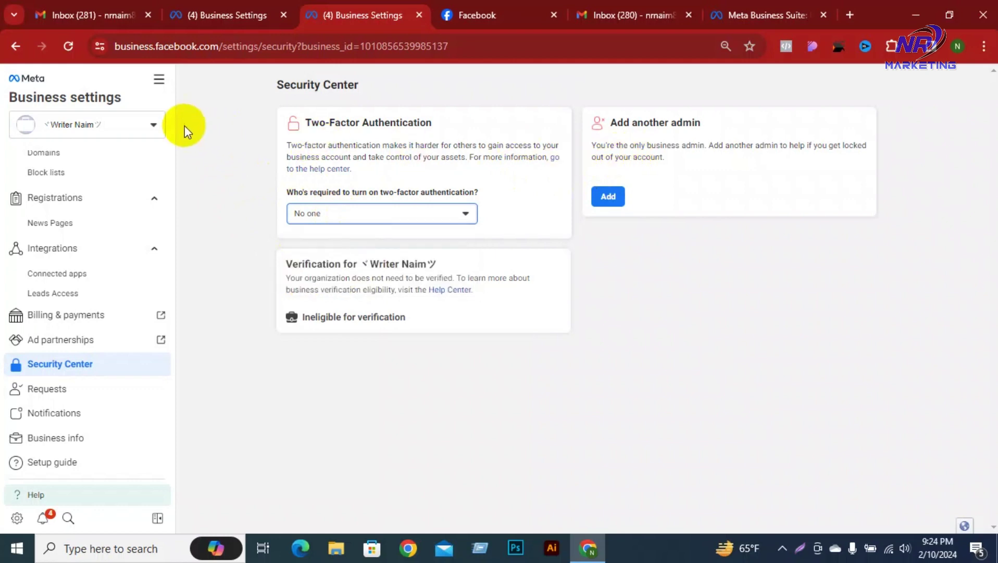
Highlight the Two-Factor Authentication heading and review its requirement options again, keeping the current selection.
click(311, 214)
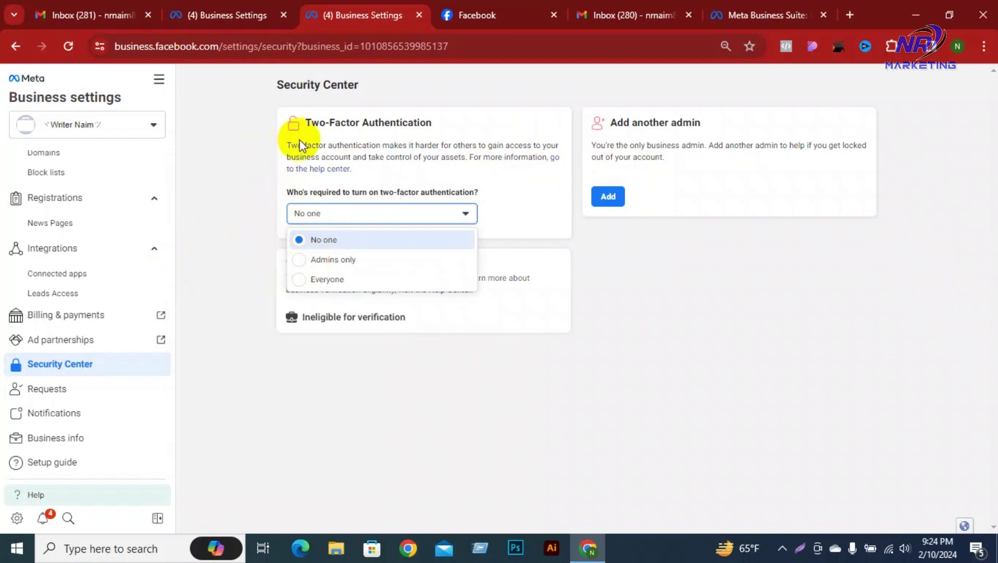
click(313, 125)
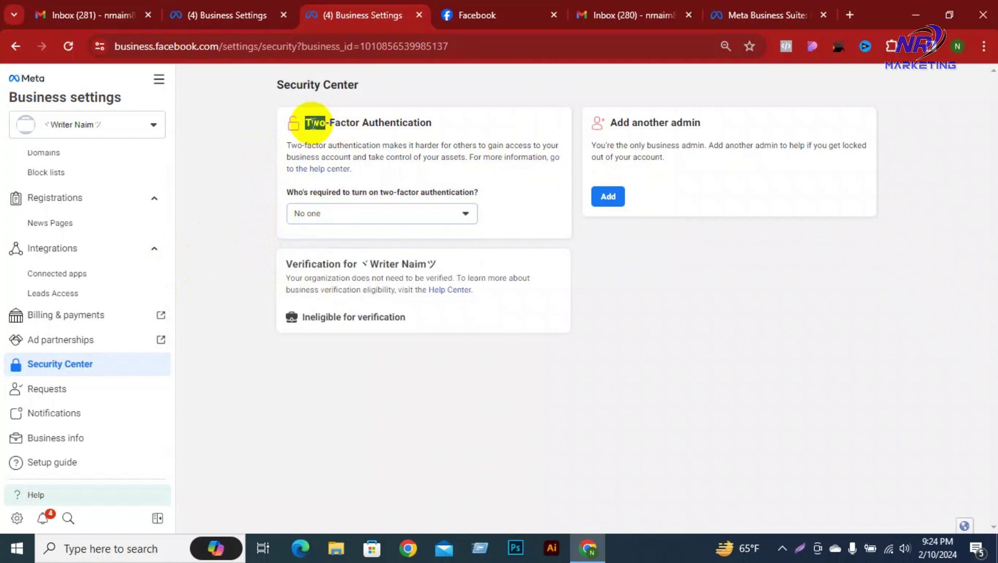
triple_click(313, 125)
click(314, 125)
triple_click(313, 125)
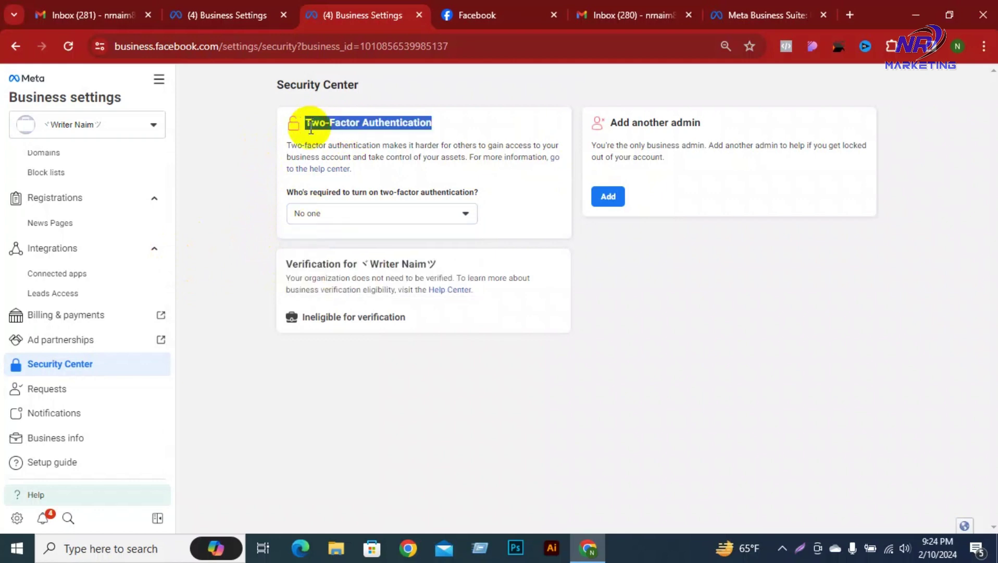
click(299, 221)
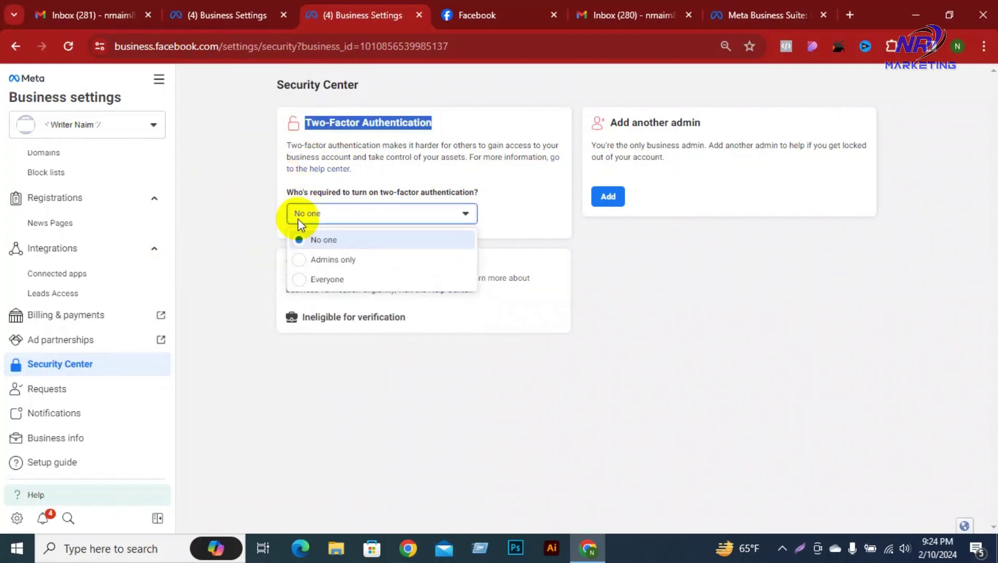
click(227, 182)
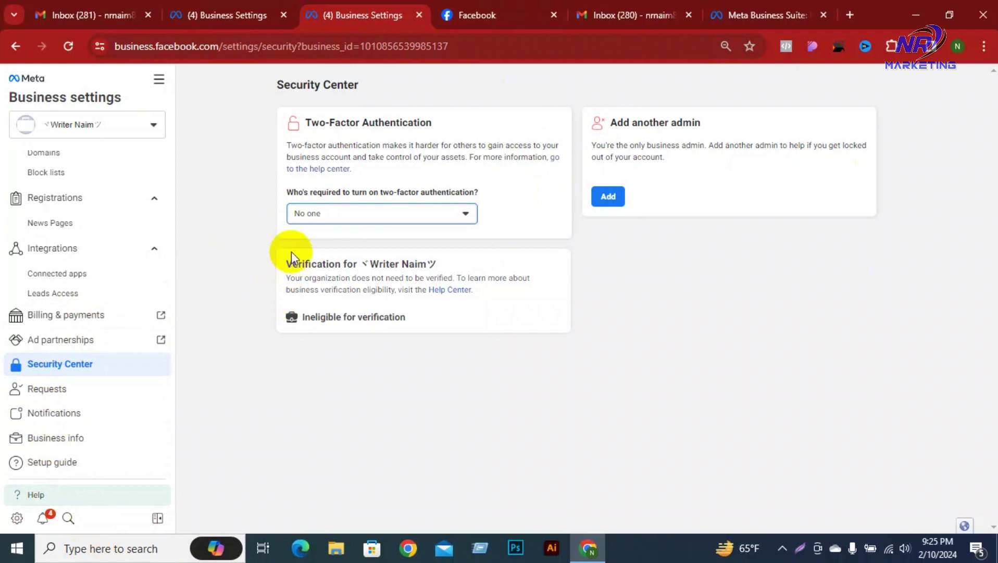
click(383, 219)
click(218, 198)
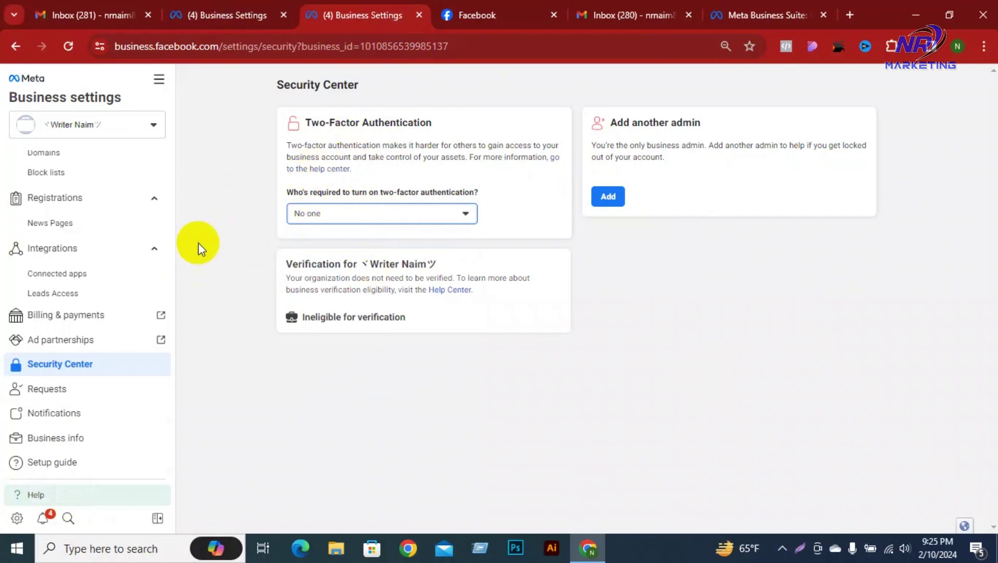
click(196, 245)
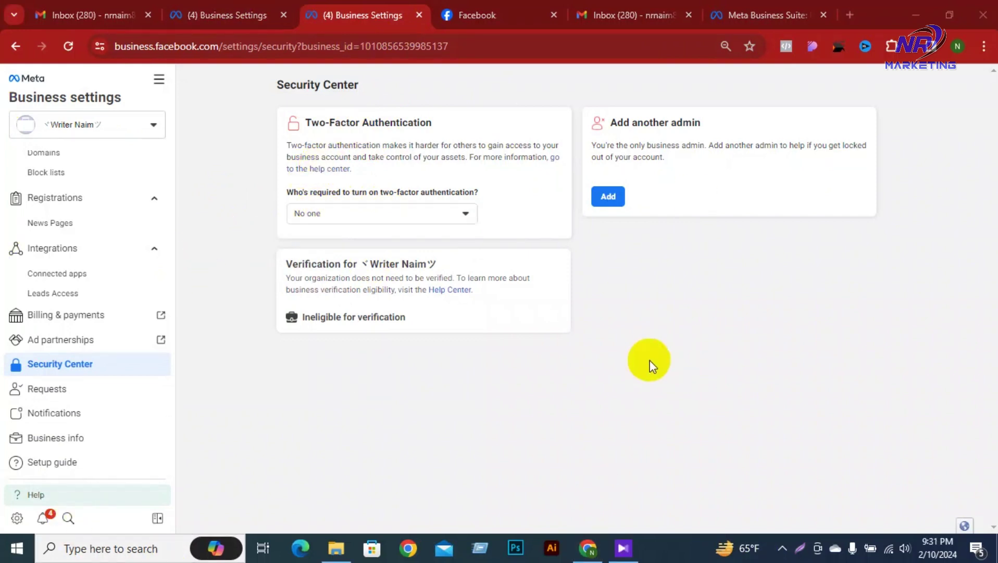